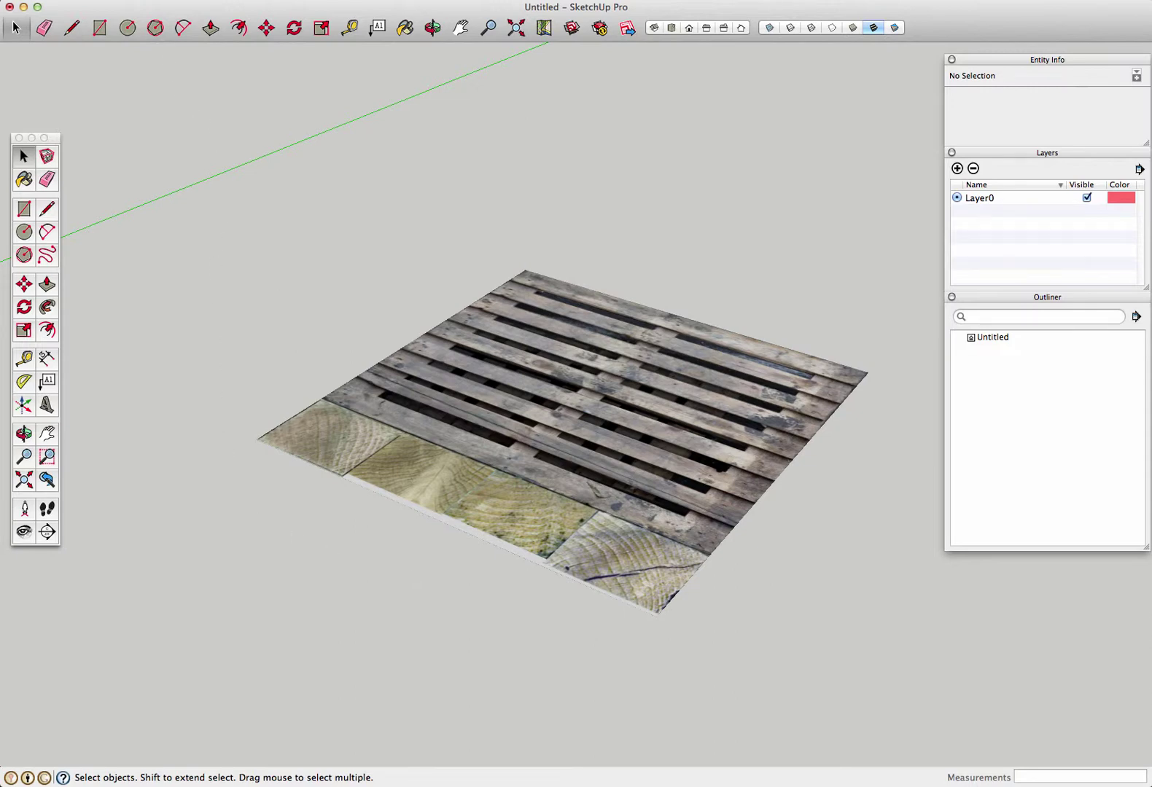
Switch to Parallel Projection and zoom in on the pallet image from the Top view
click(219, 0)
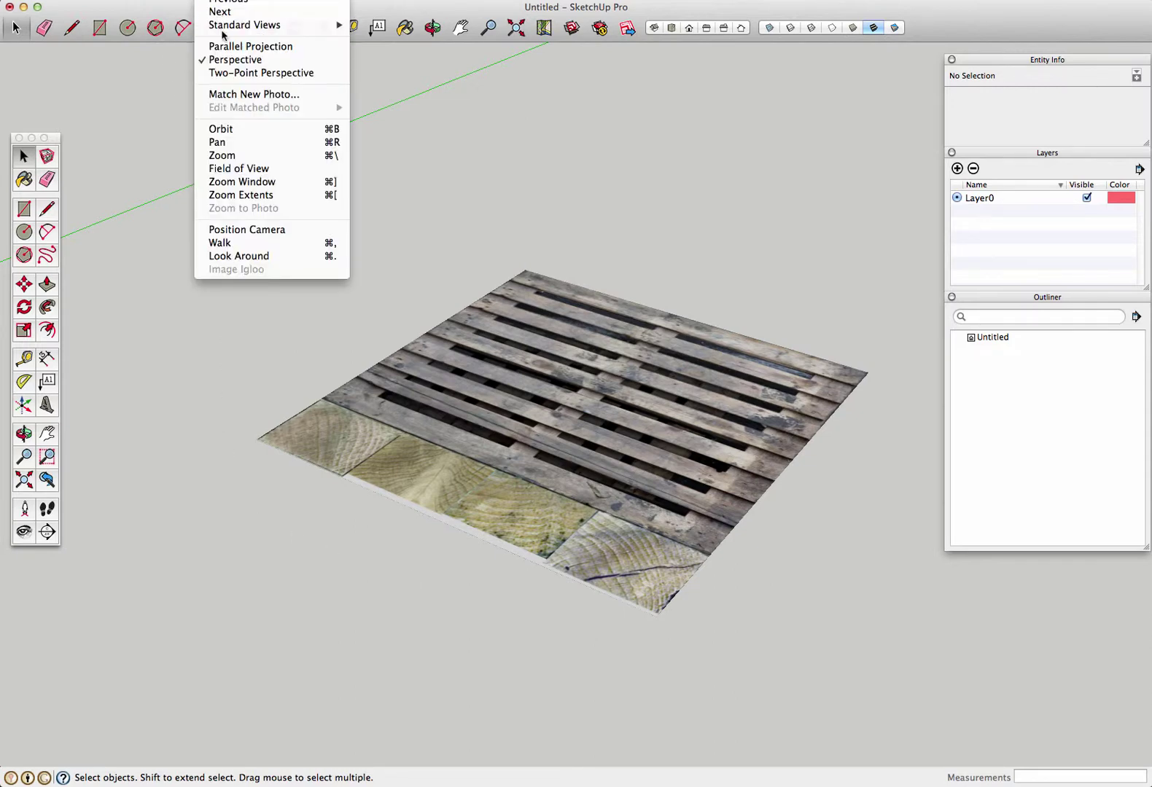
click(298, 48)
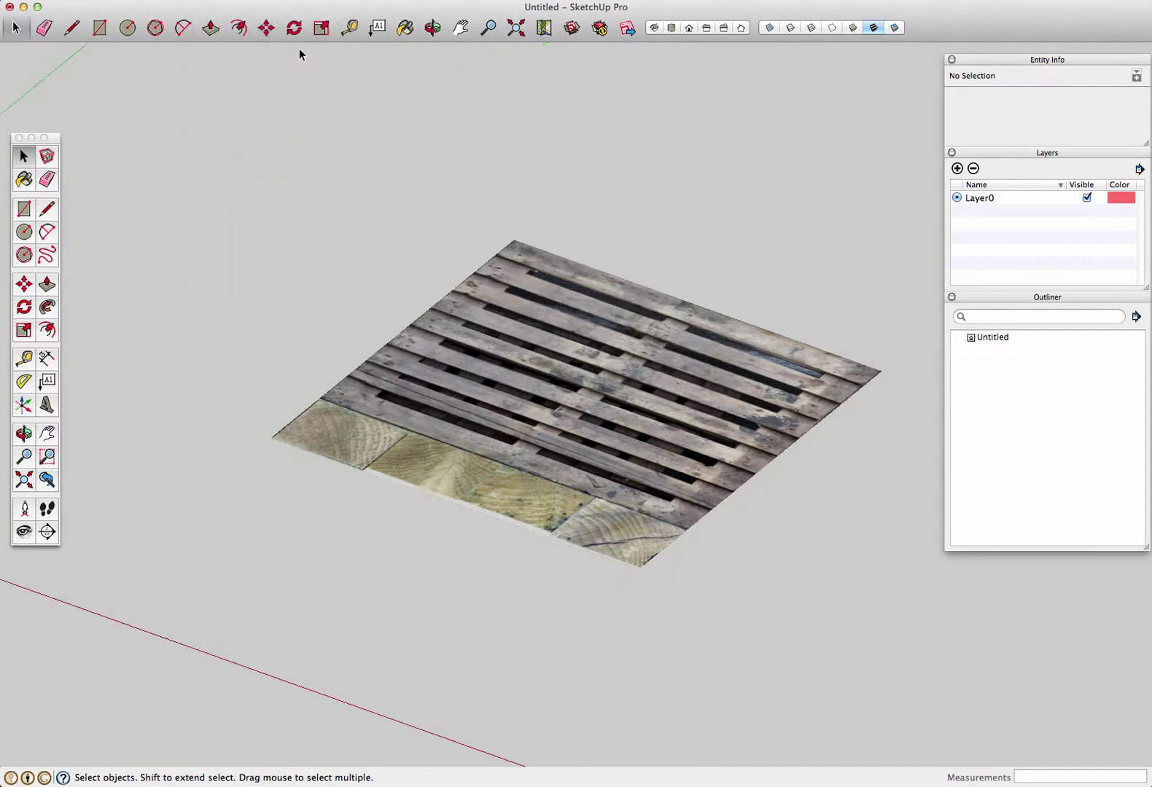
click(673, 32)
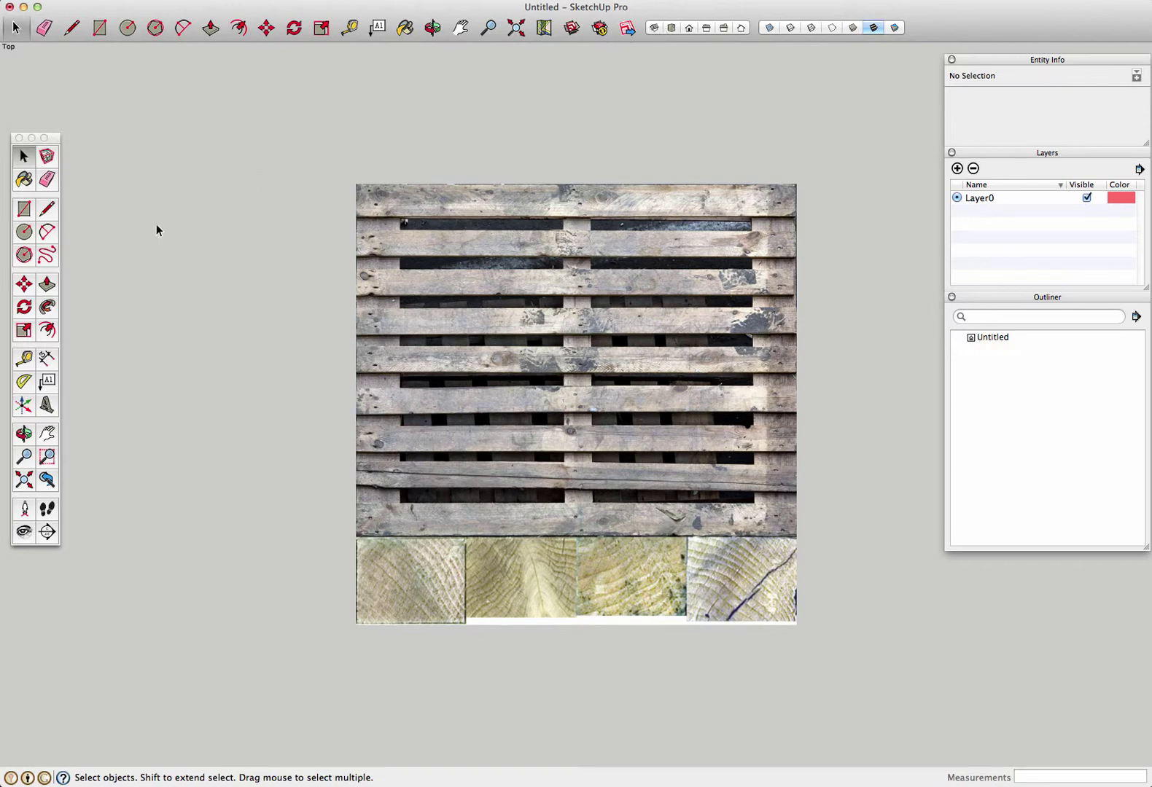
scroll(586, 347, up, 1)
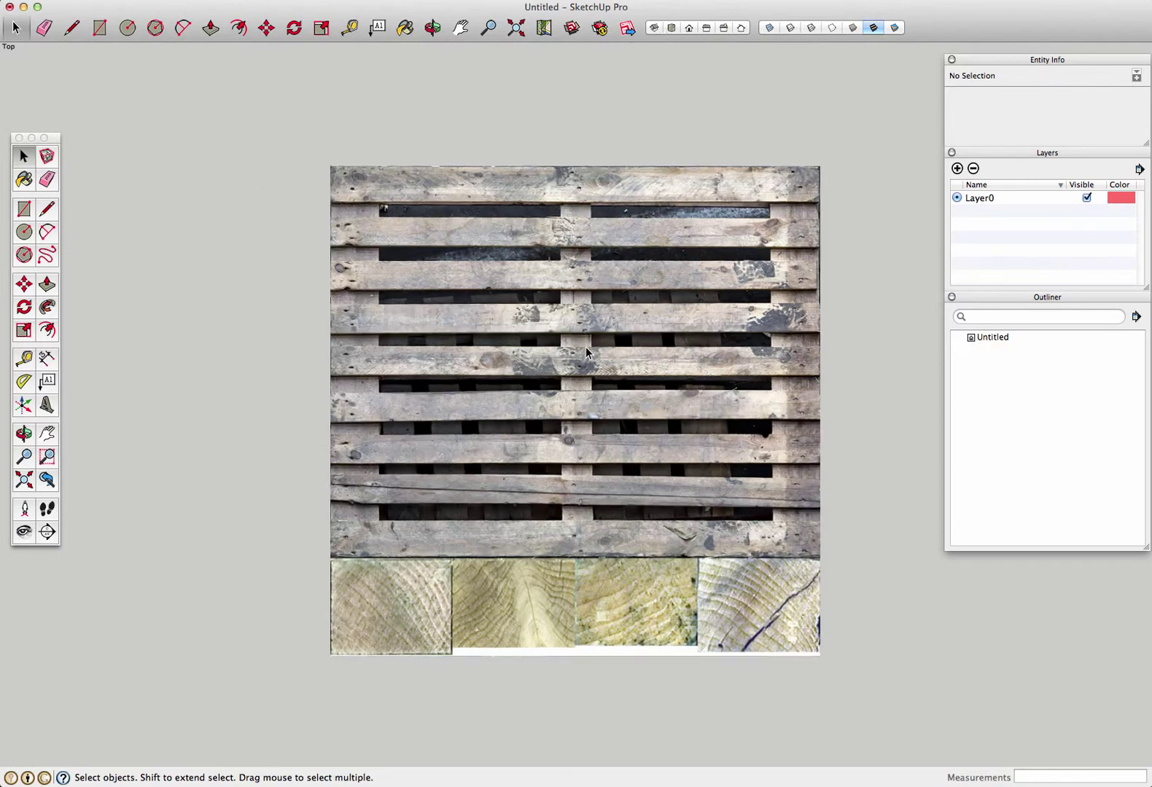
scroll(589, 342, up, 2)
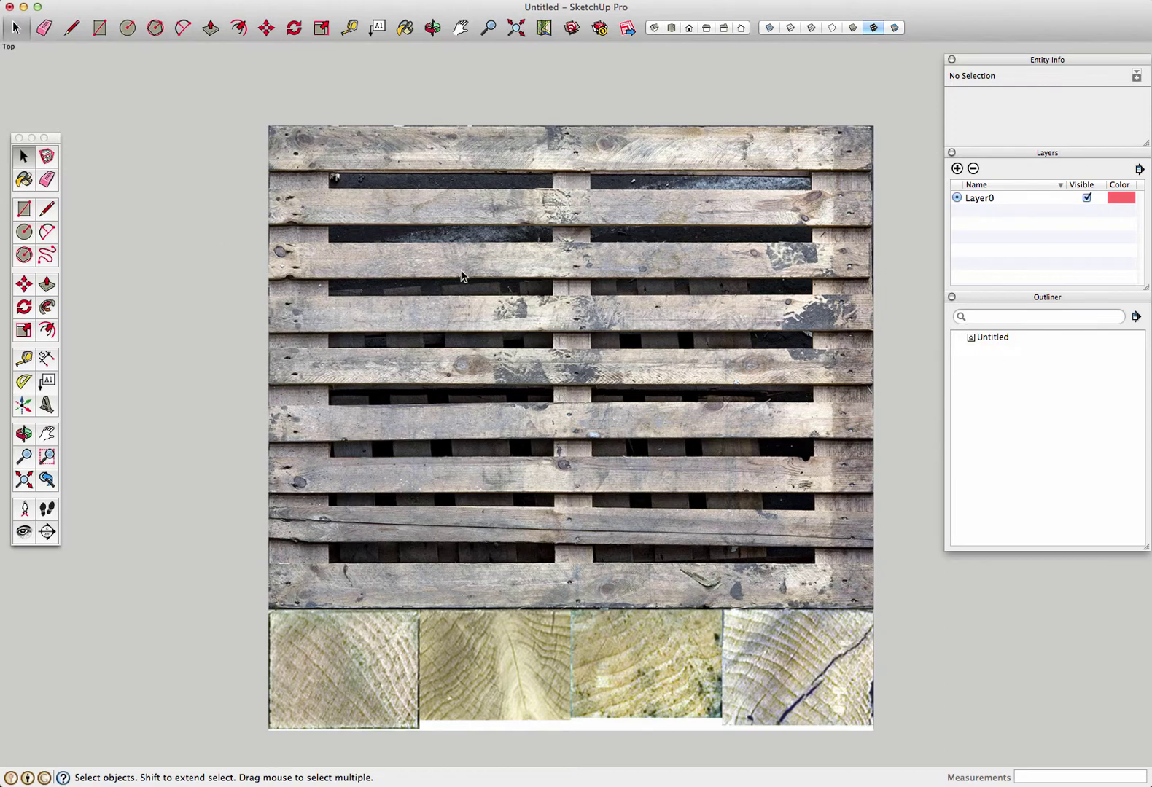
Explode the pallet_wood_1024.tif image into an editable textured face
click(490, 288)
right_click(490, 288)
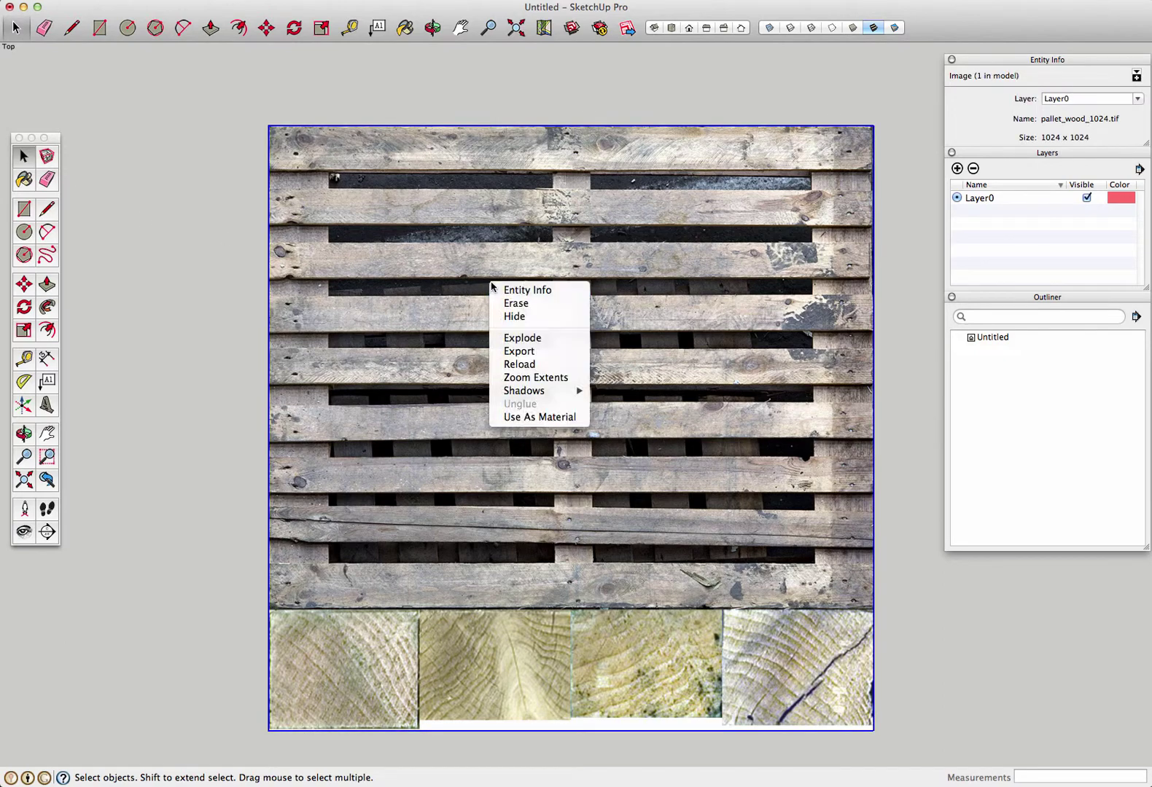
click(544, 341)
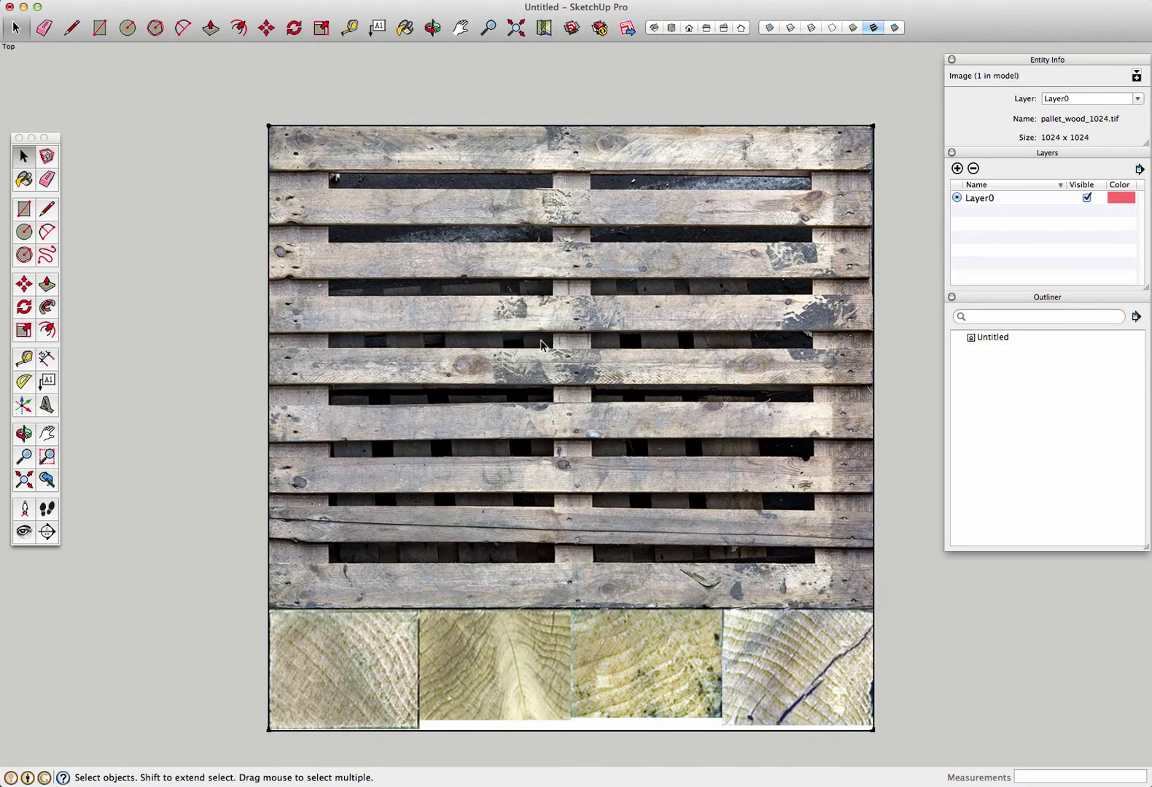
click(398, 299)
click(196, 304)
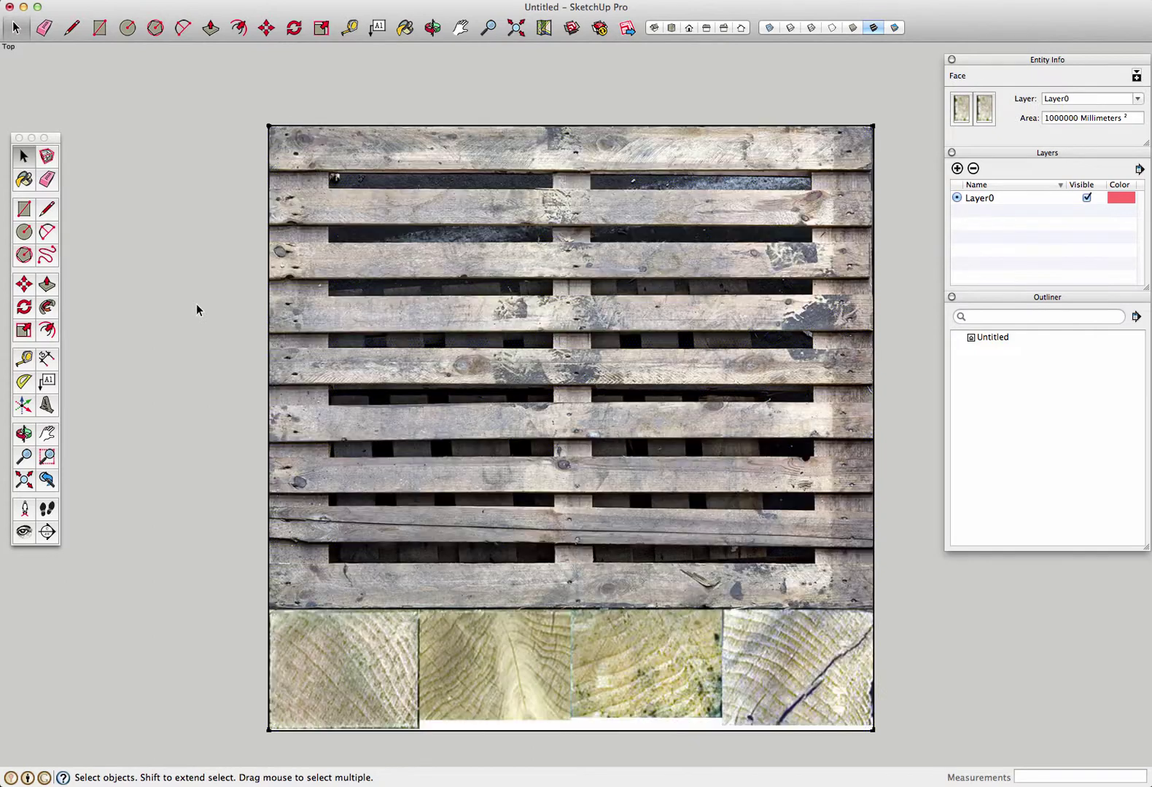
click(45, 210)
Draw four 1000 mm lines edge to edge across the pallet along the upper board edges
click(269, 170)
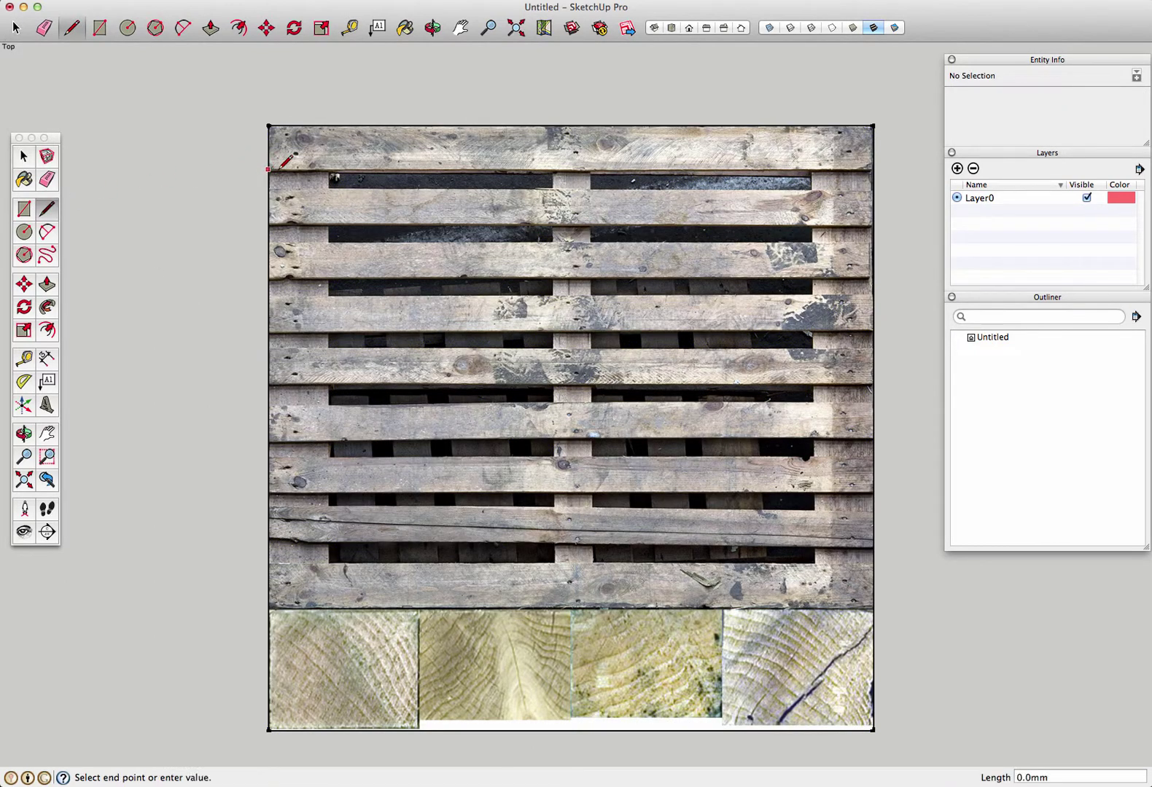
click(872, 170)
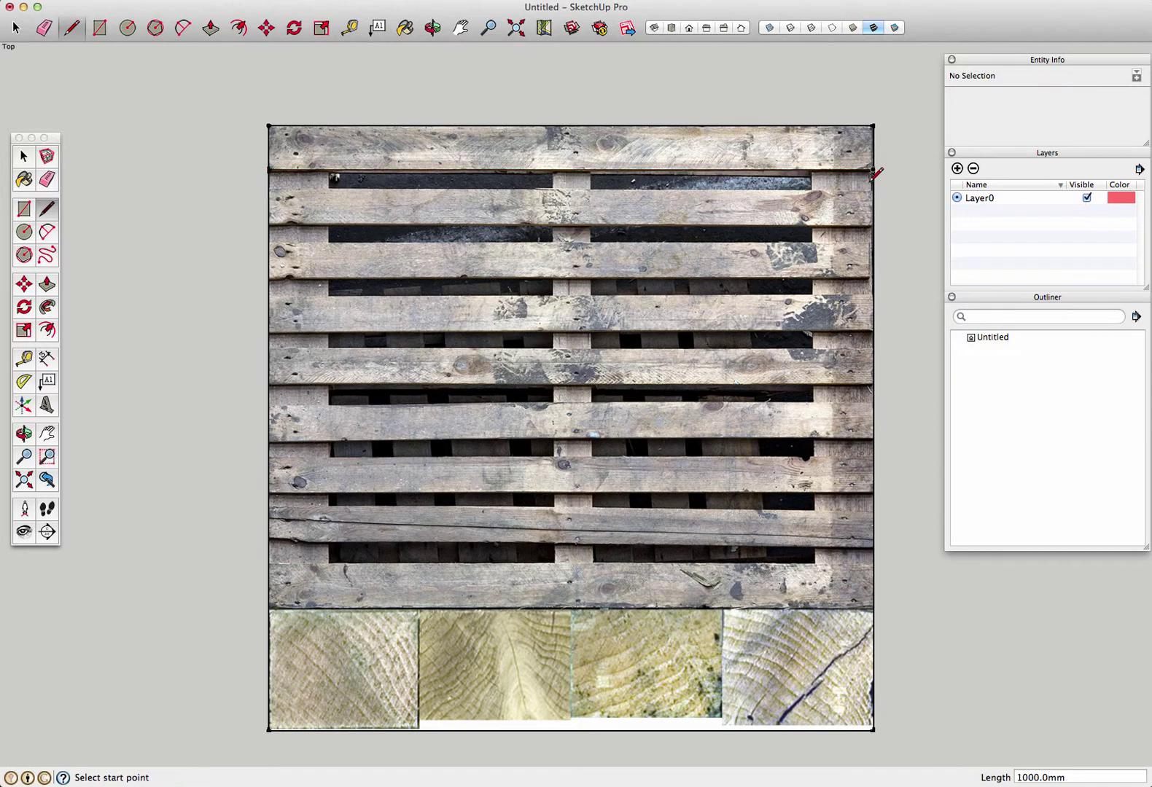
click(270, 225)
click(873, 224)
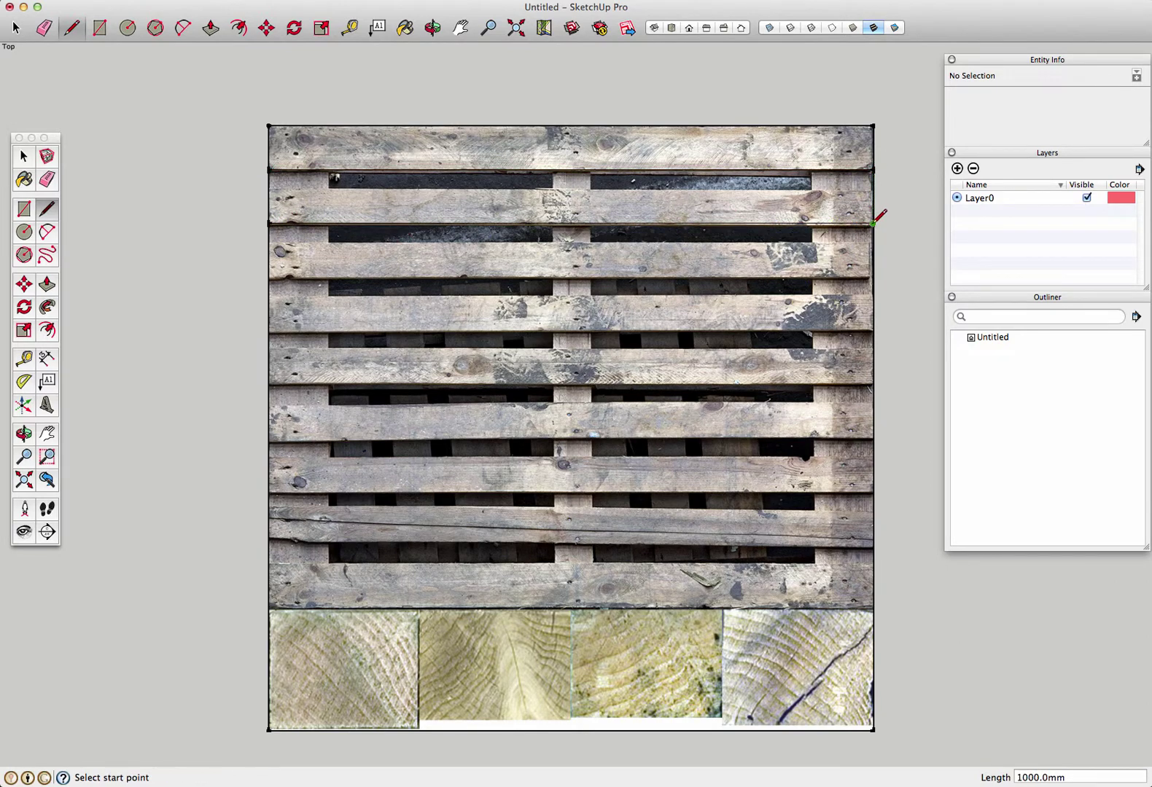
click(269, 243)
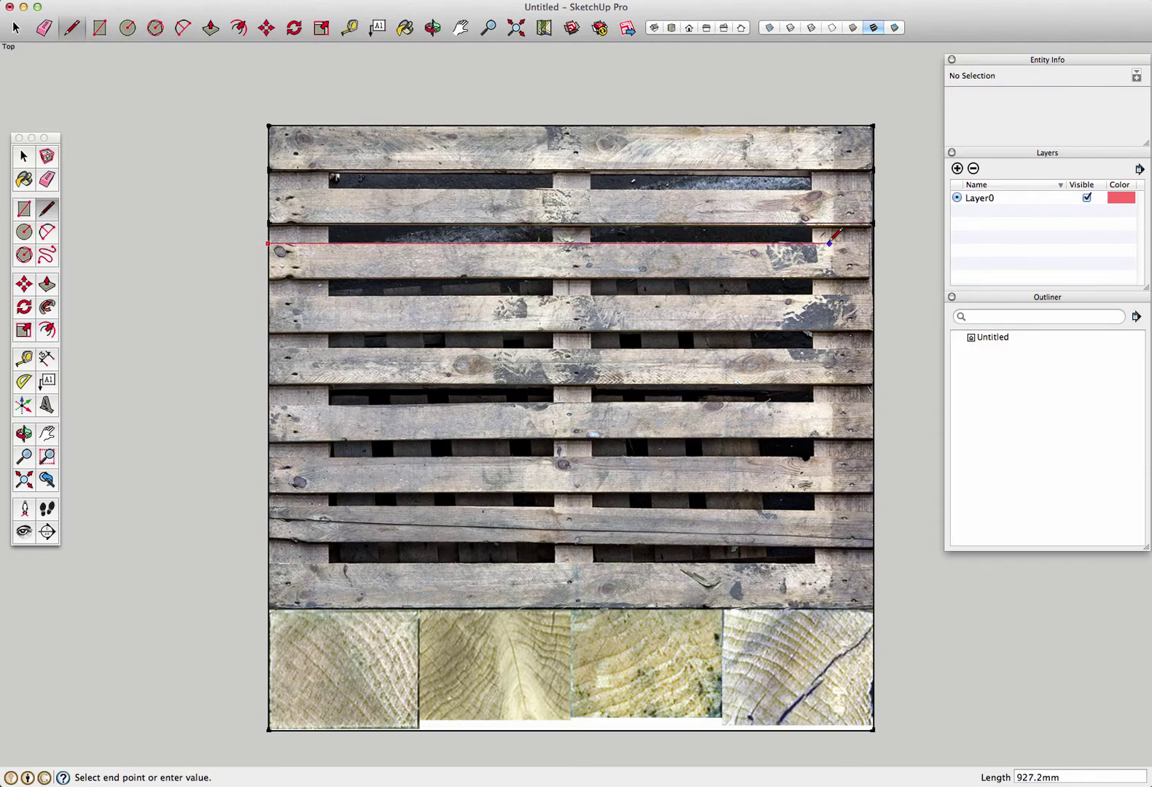
click(872, 244)
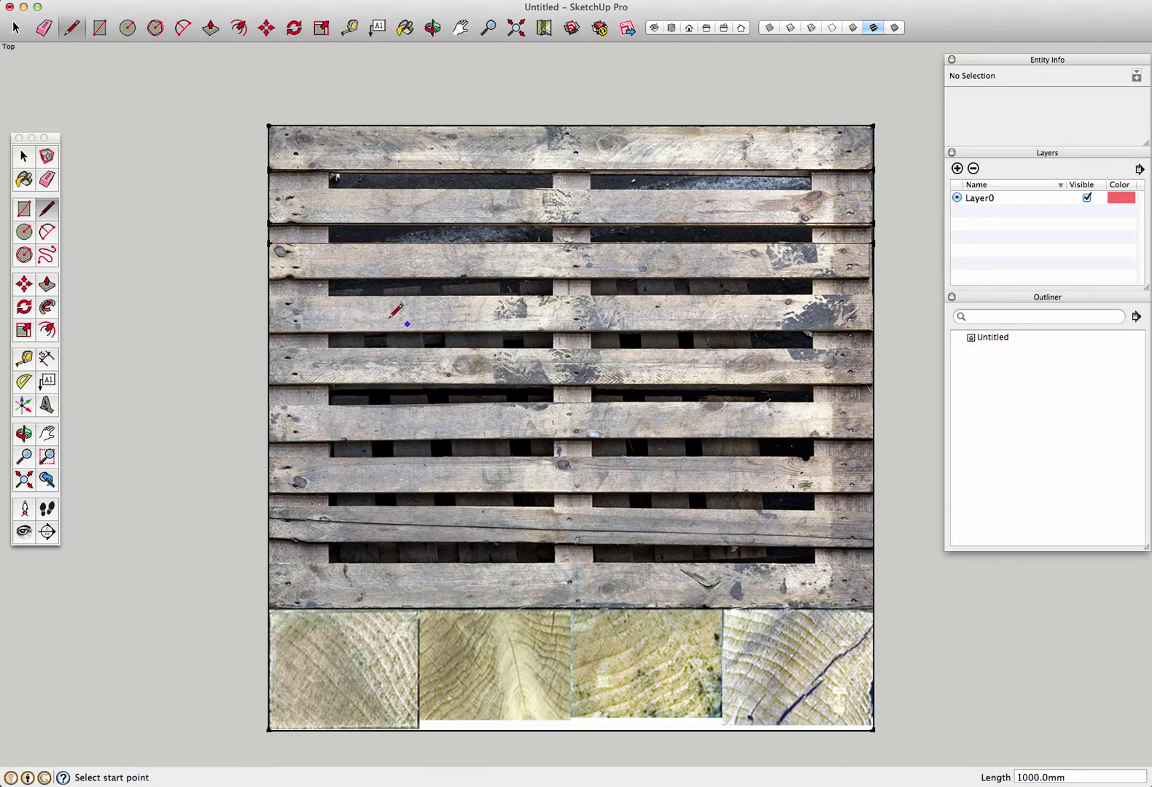
click(269, 278)
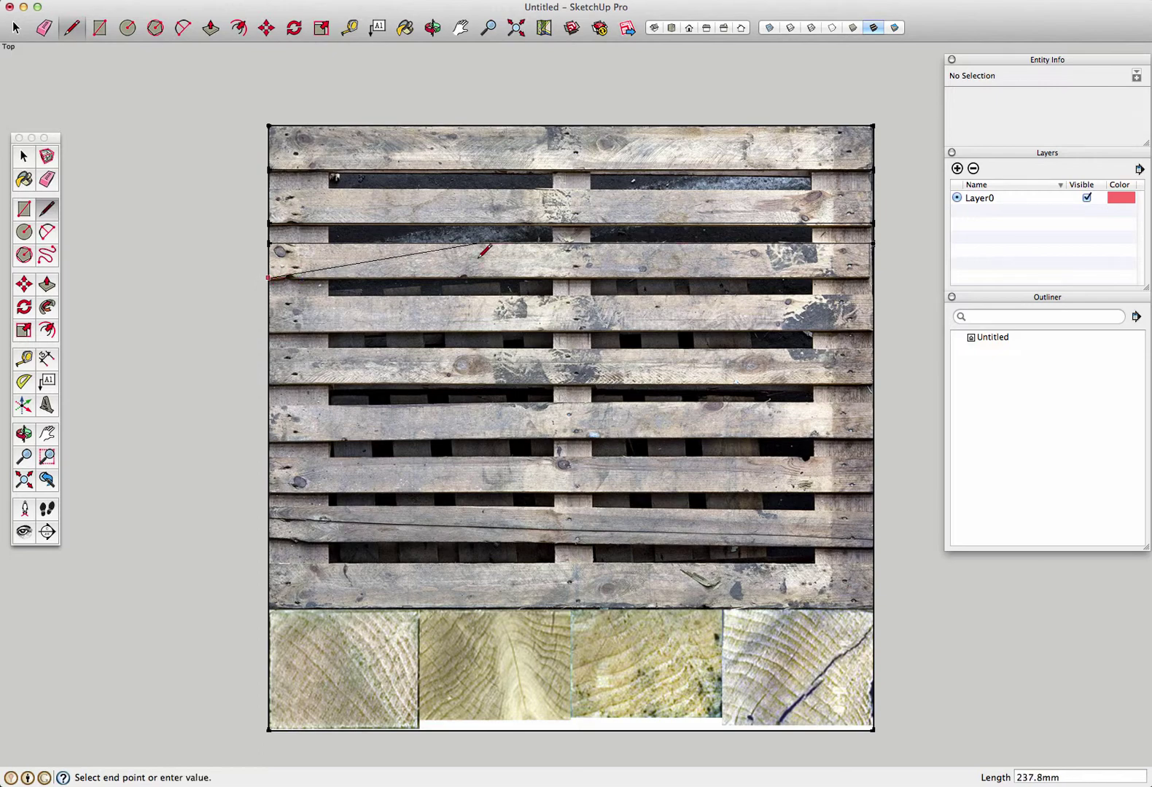
click(873, 278)
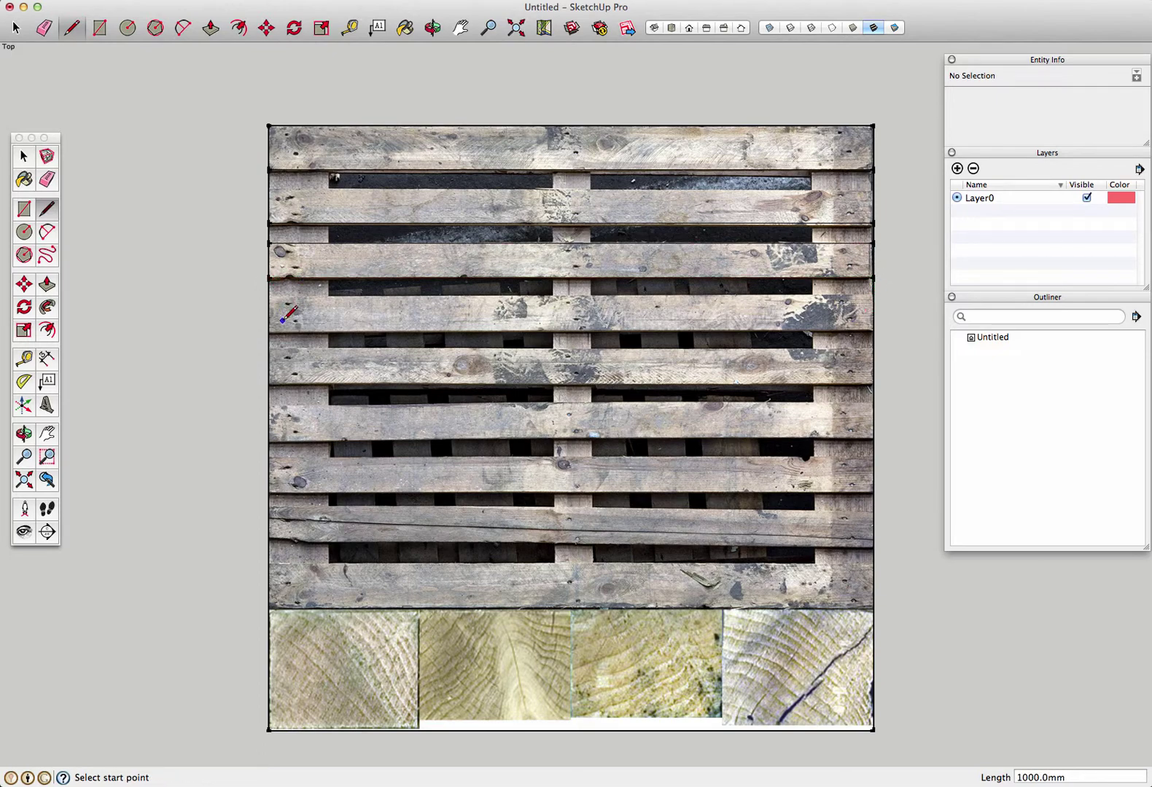
click(24, 209)
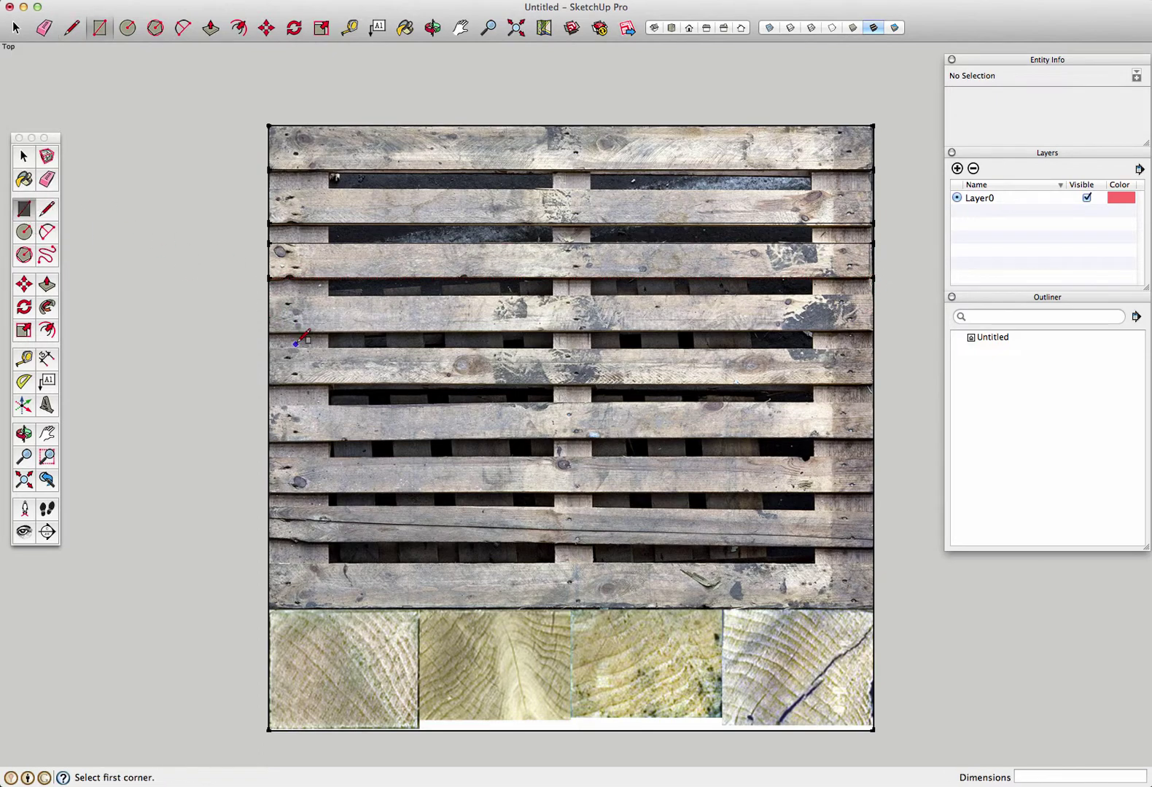
Trace full-width rectangles over the first three lower boards
click(269, 296)
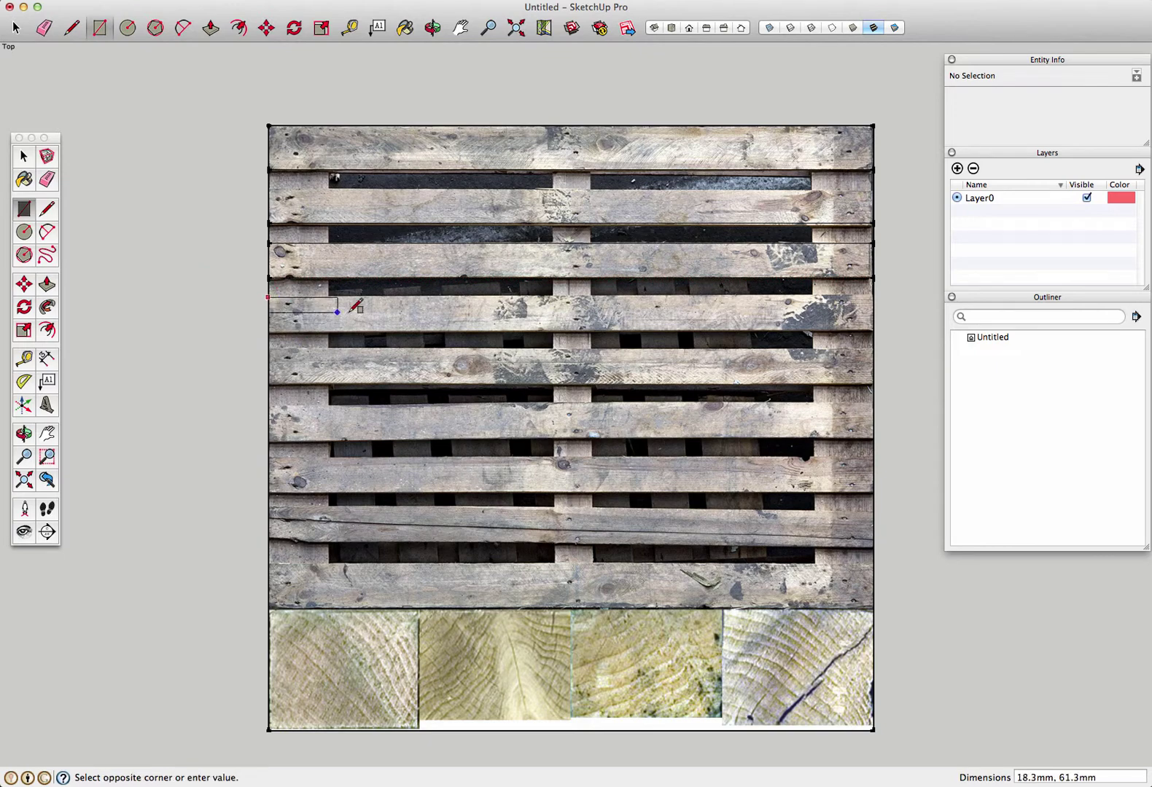
click(874, 332)
click(873, 348)
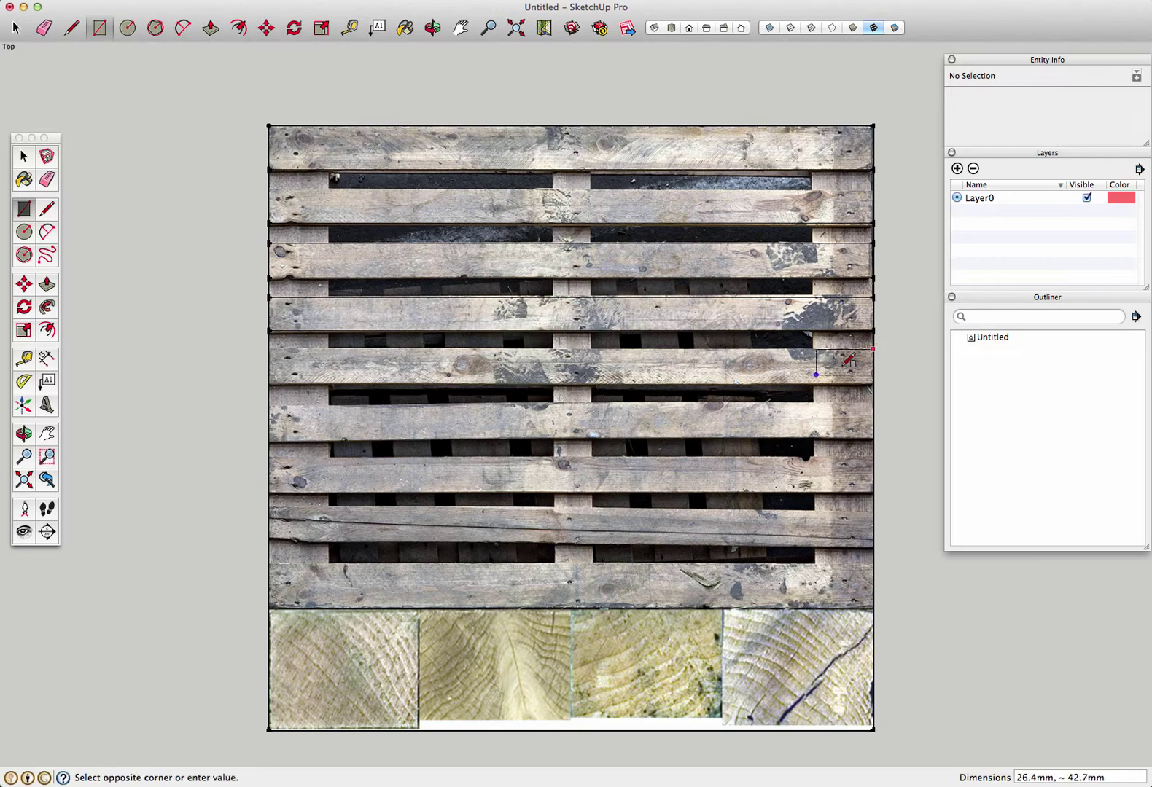
click(269, 382)
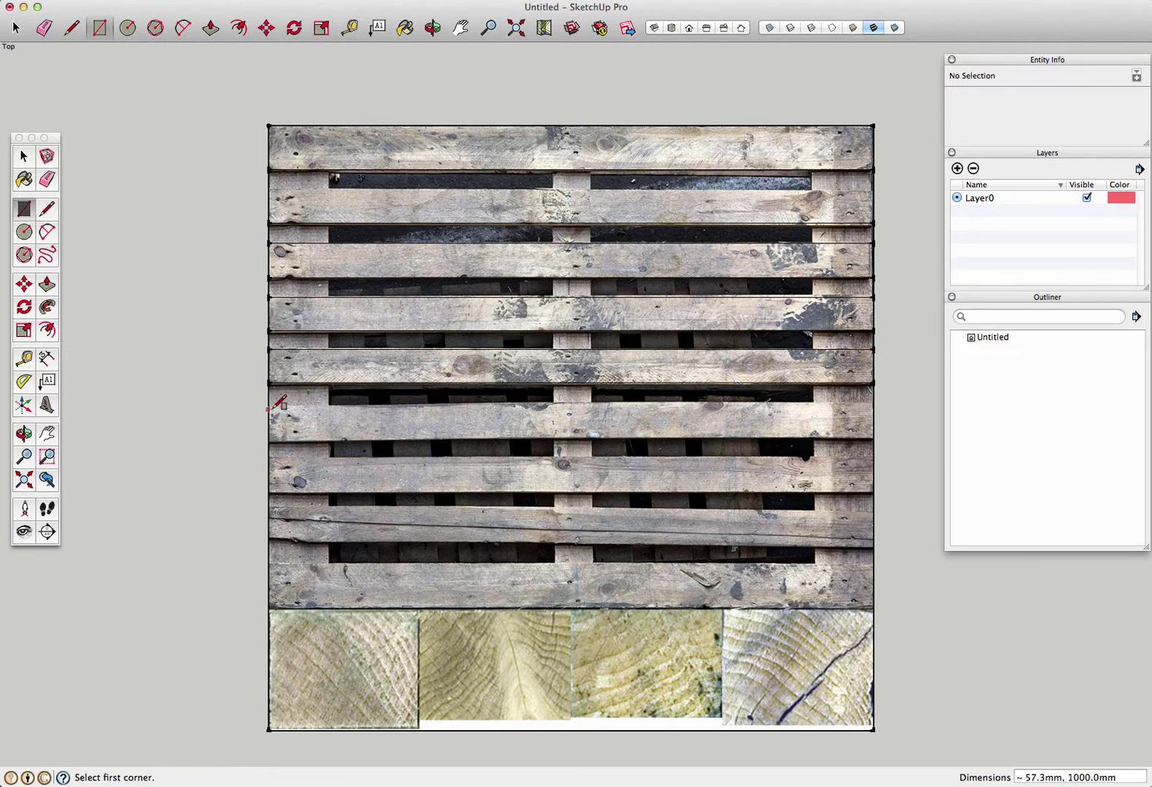
click(268, 407)
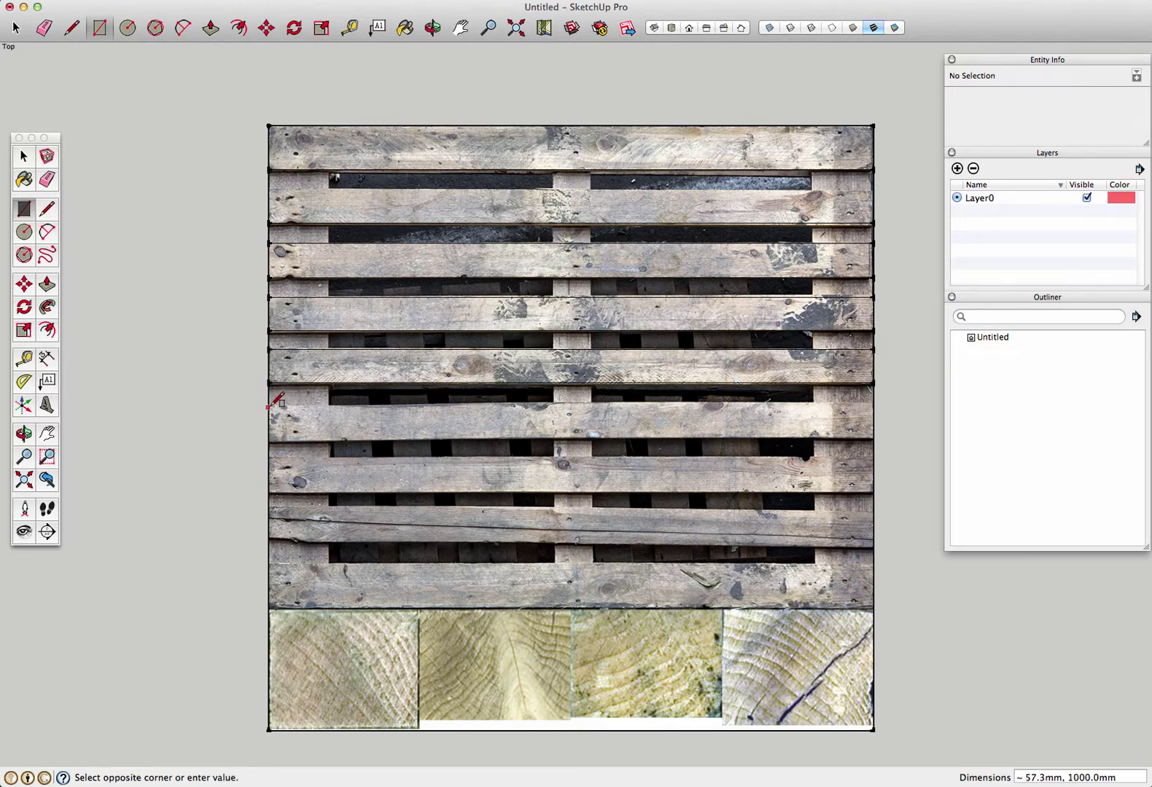
click(873, 438)
Trace full-width rectangles over the last three boards, stopping just above the end-grain blocks
click(872, 457)
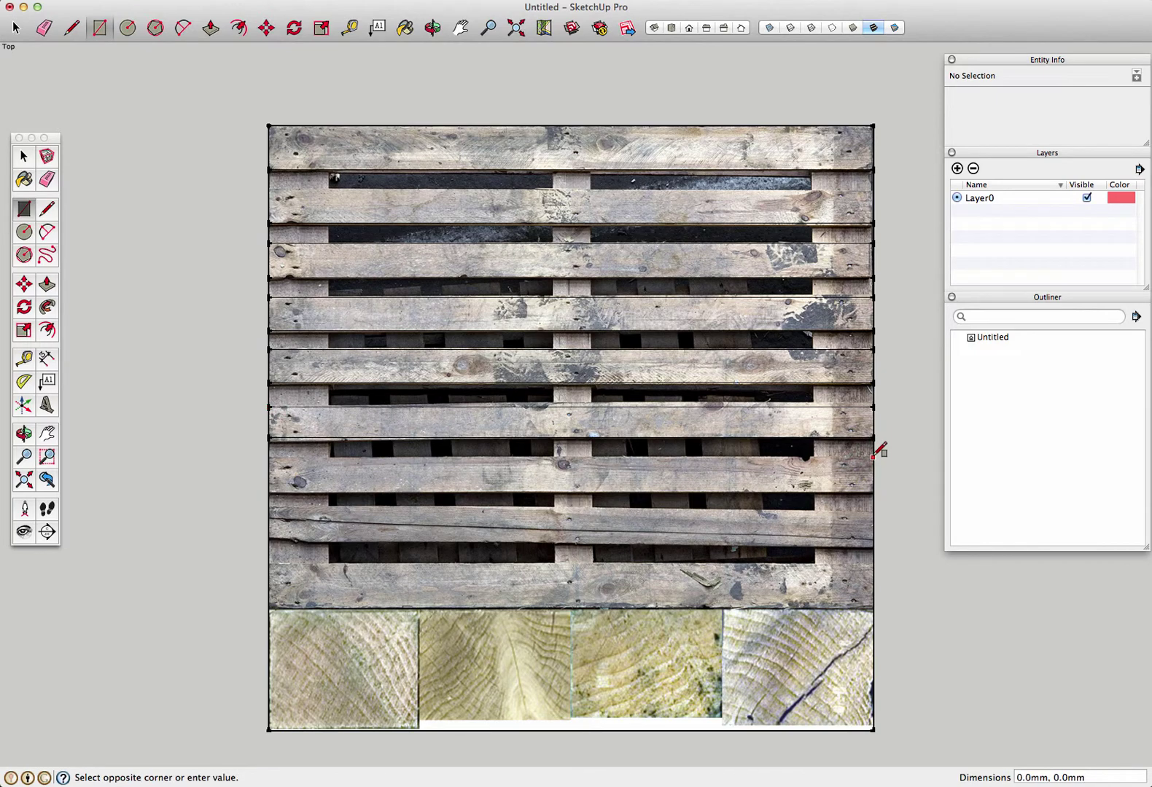
click(269, 493)
click(268, 507)
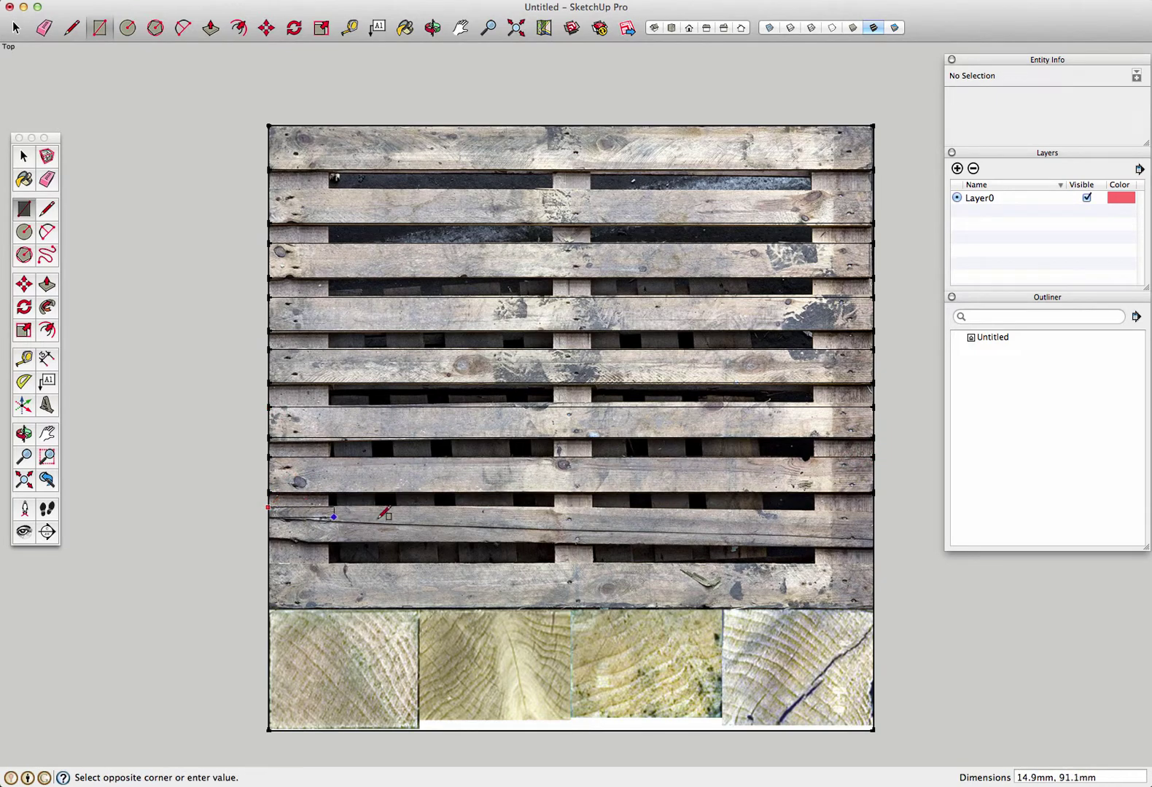
click(873, 545)
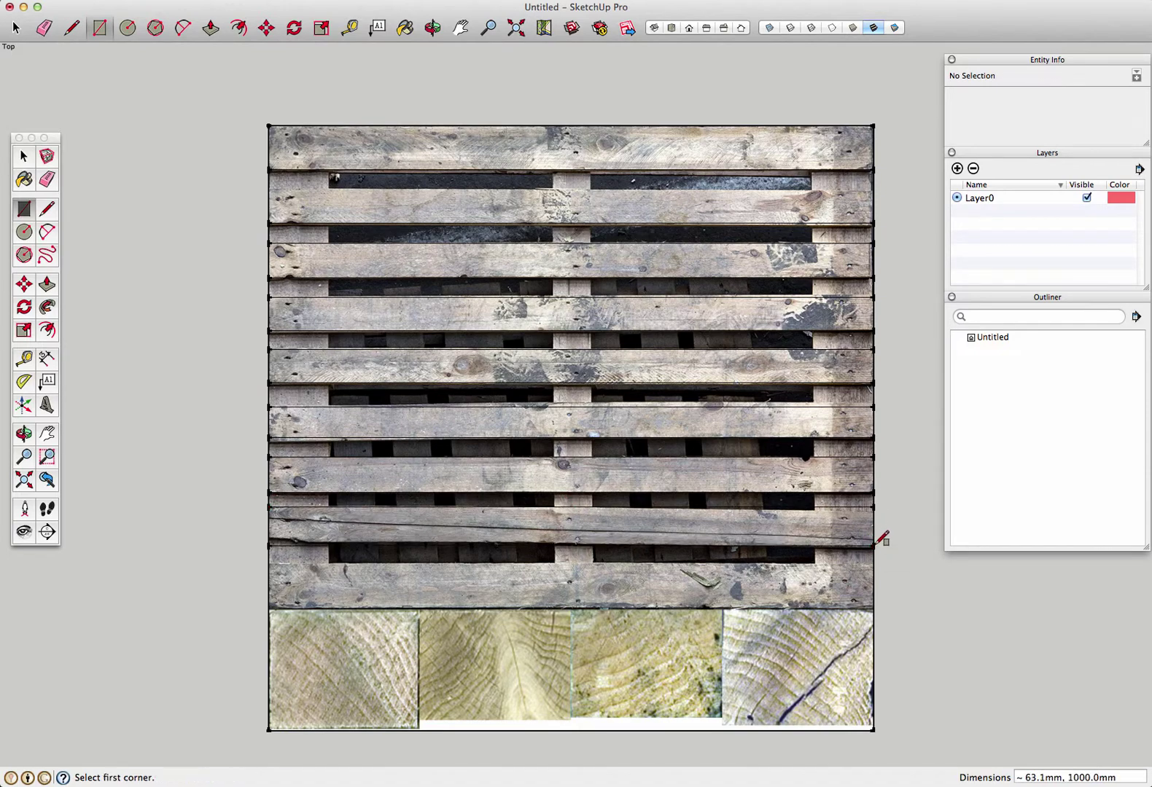
click(269, 565)
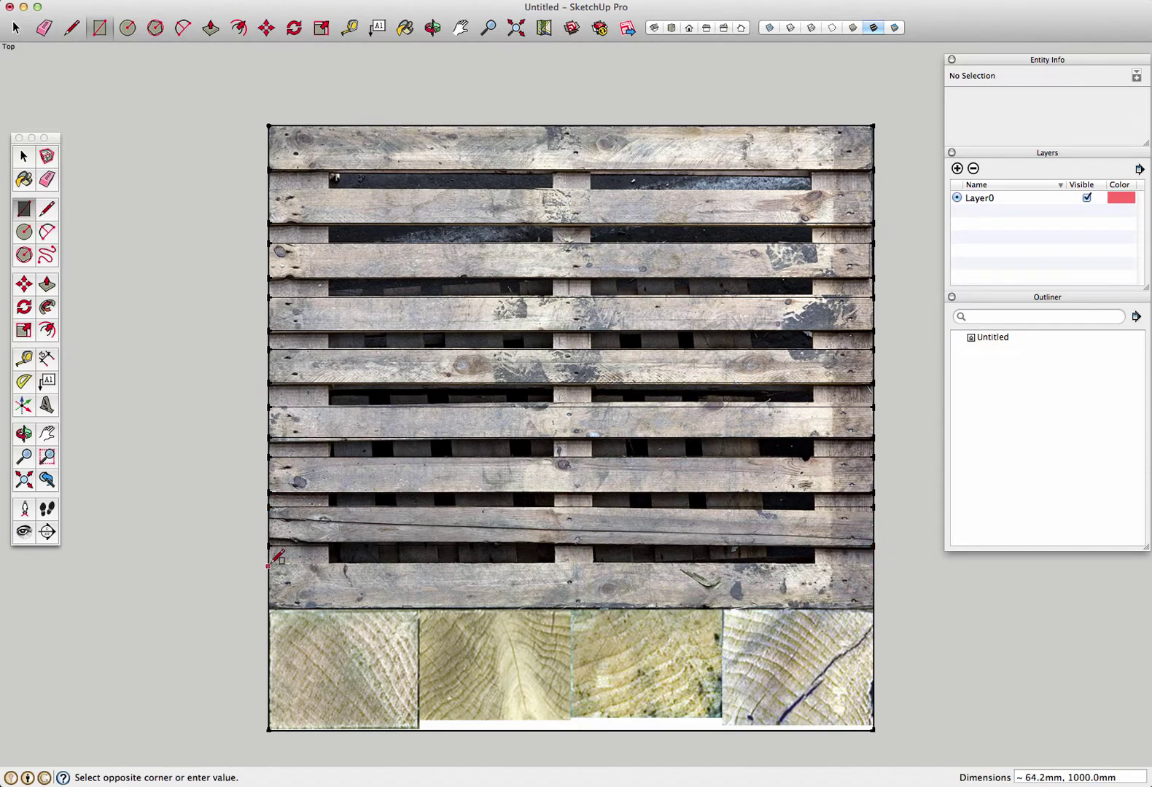
click(873, 606)
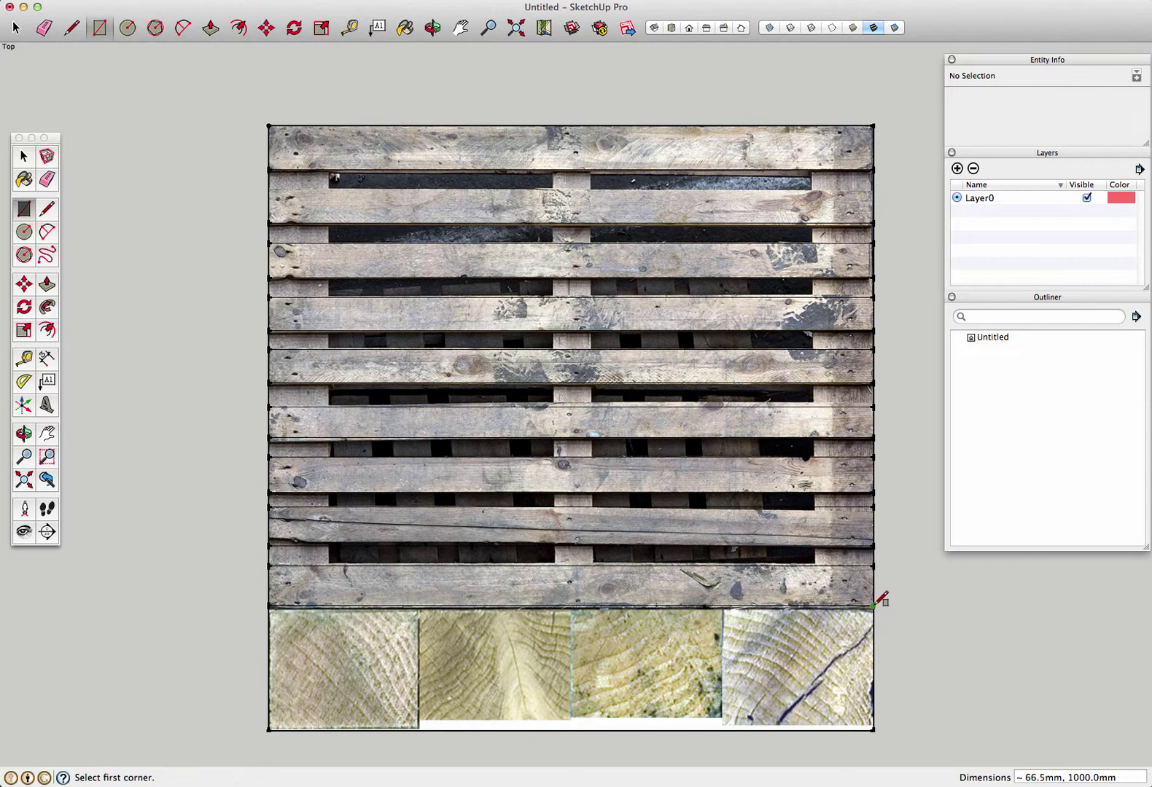
click(24, 158)
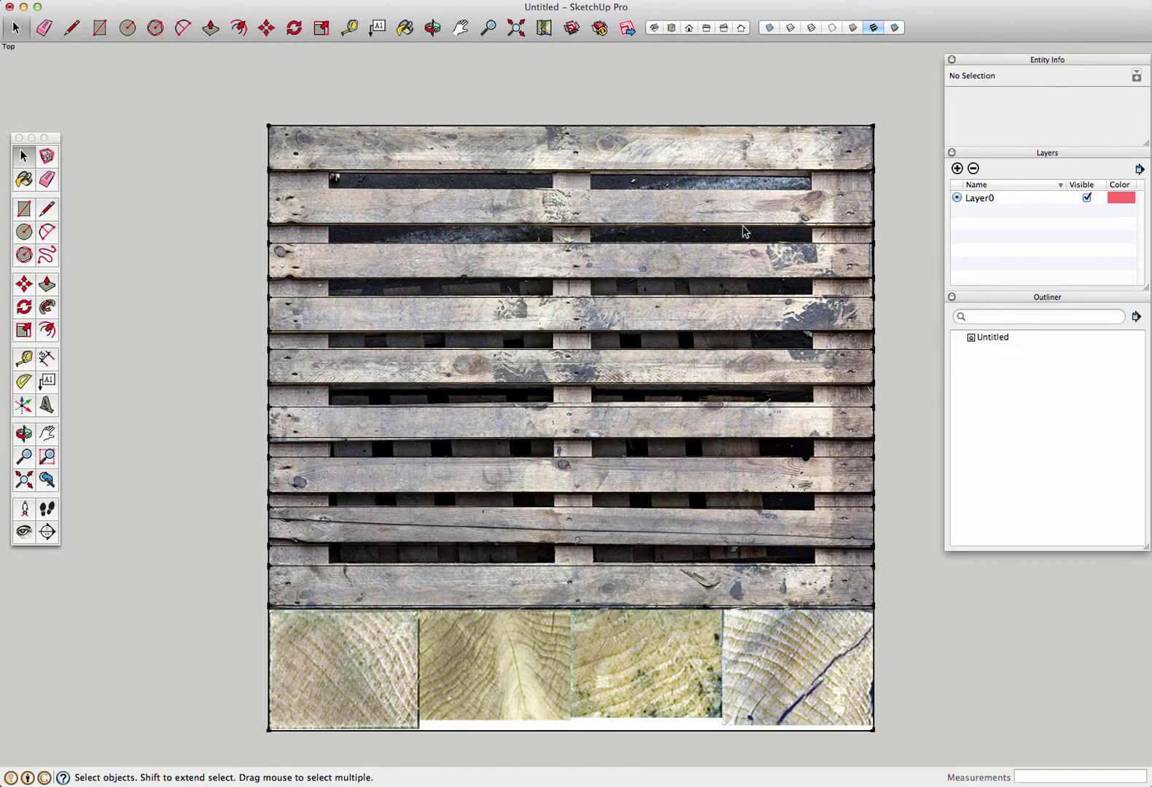
Erase the end-grain image strip below the pallet plus its leftover bottom and right edges
click(47, 180)
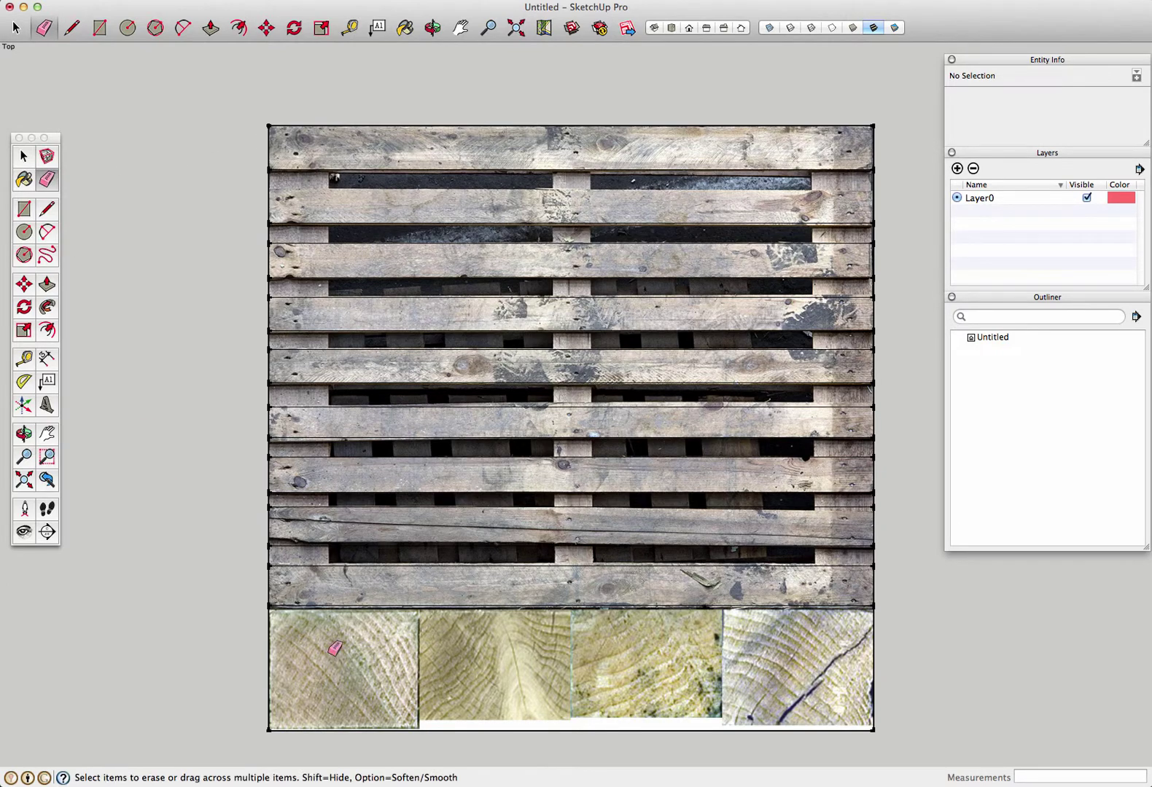
click(271, 690)
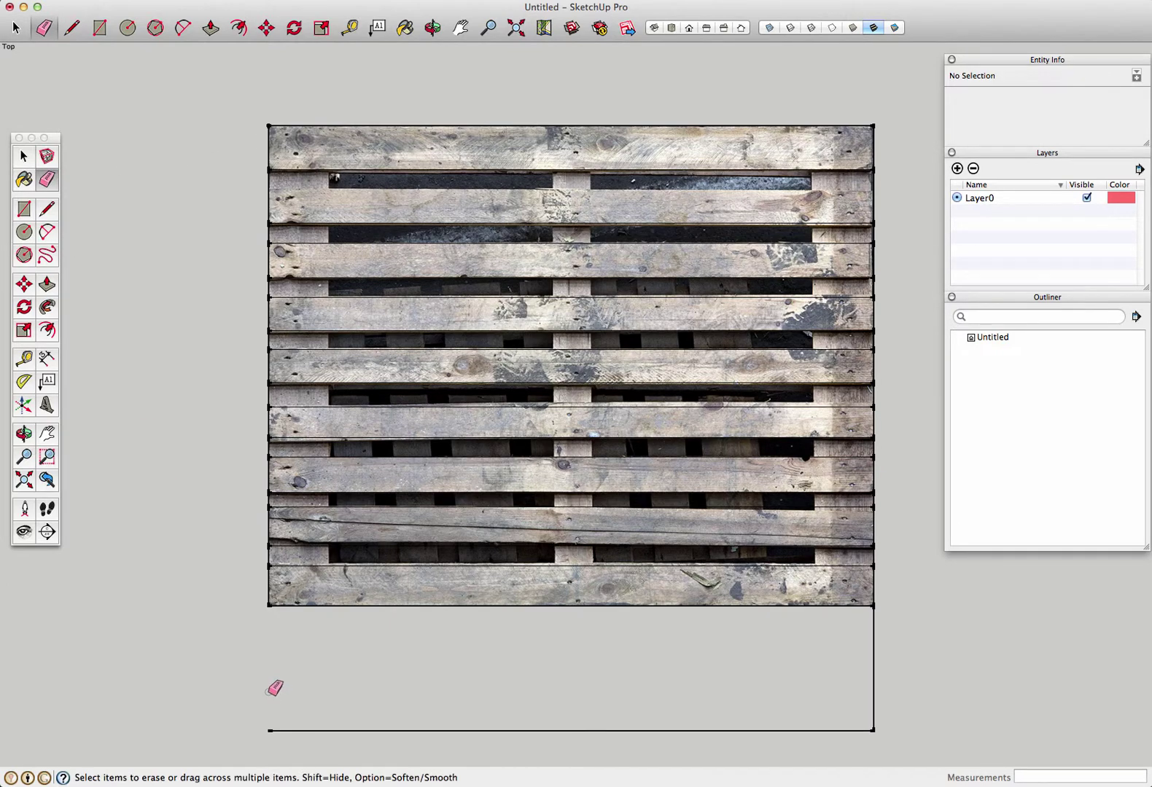
click(309, 729)
click(875, 652)
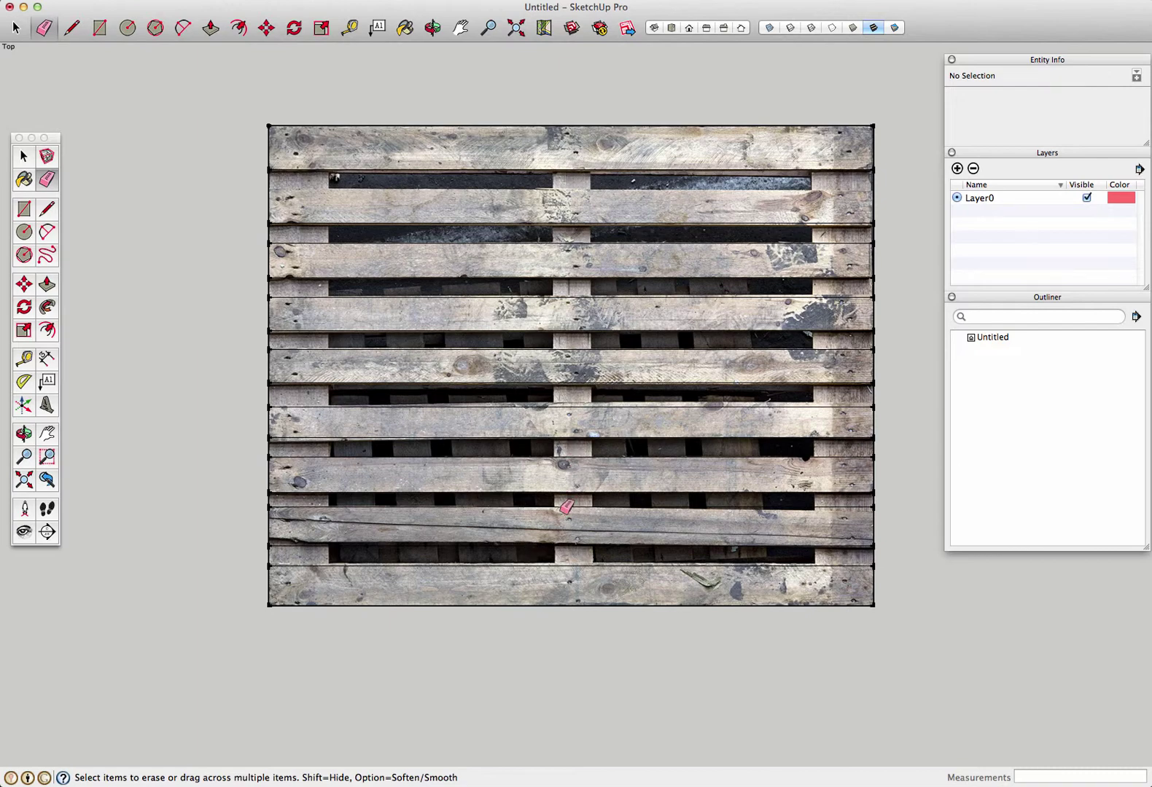
scroll(572, 545, up, 1)
scroll(565, 554, up, 3)
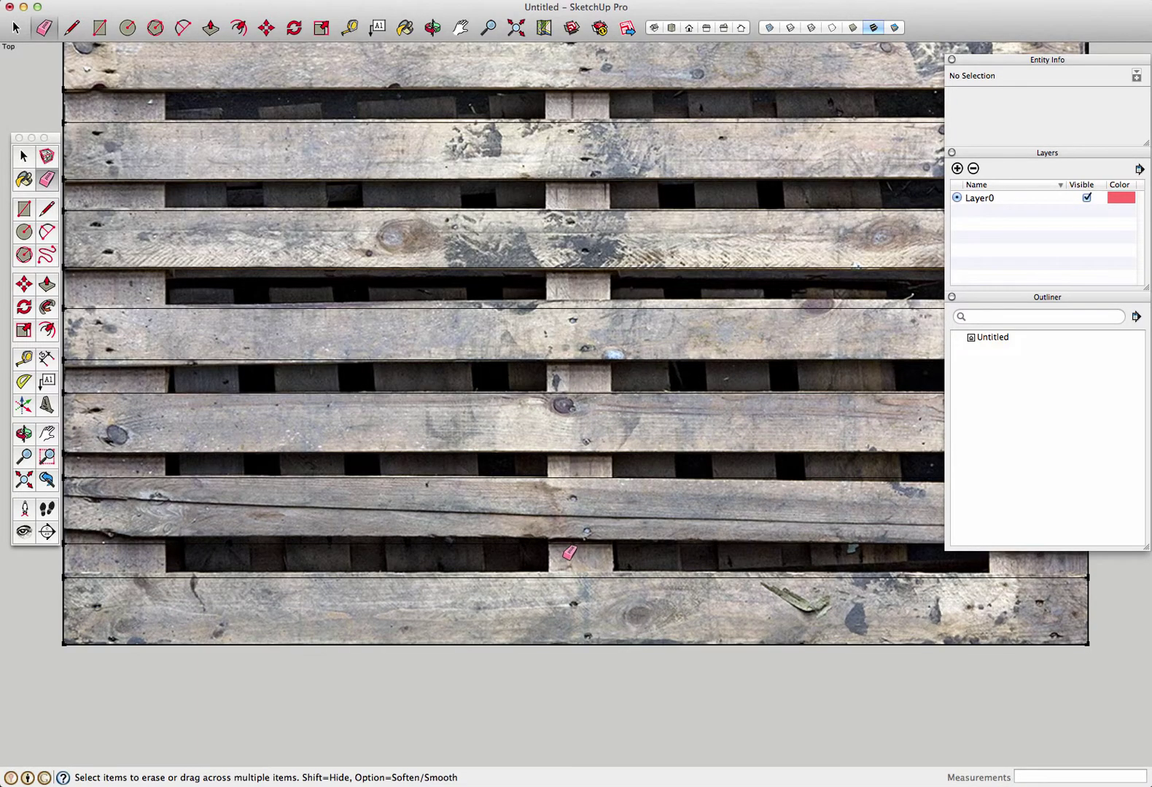
Delete the six dark gap faces between the pallet boards
click(23, 156)
click(328, 554)
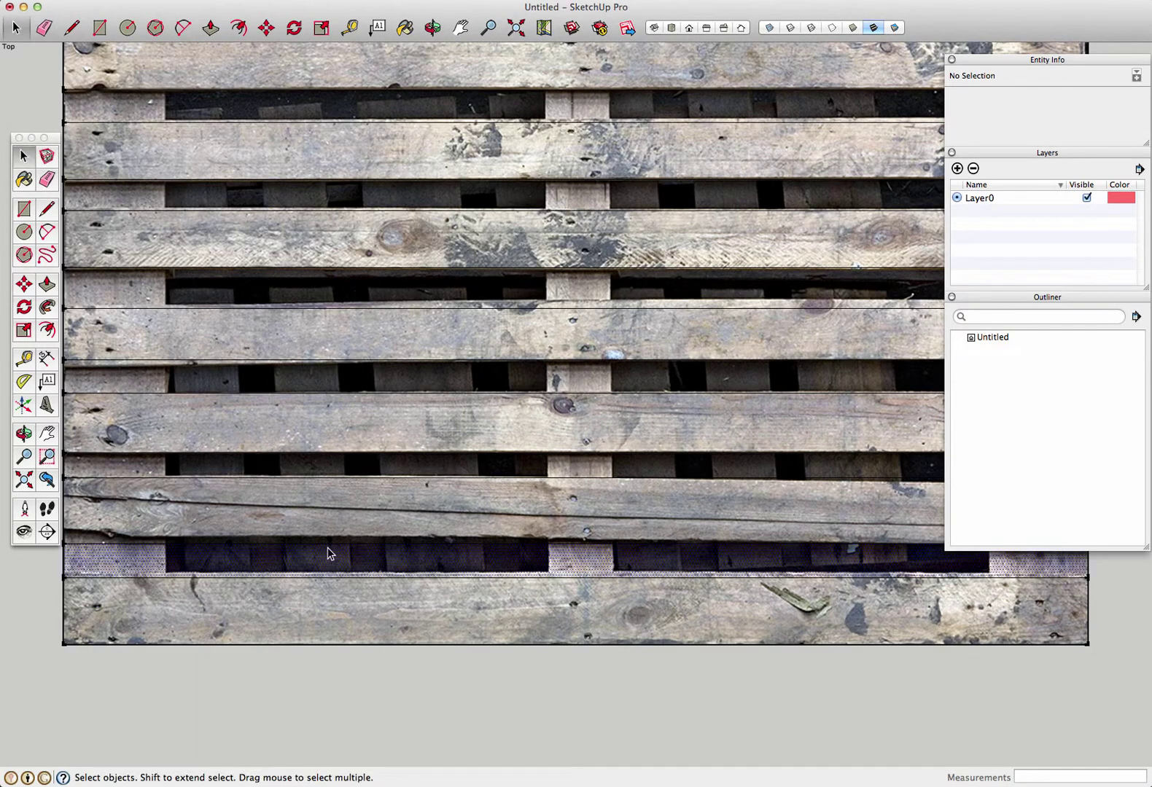
key(Delete)
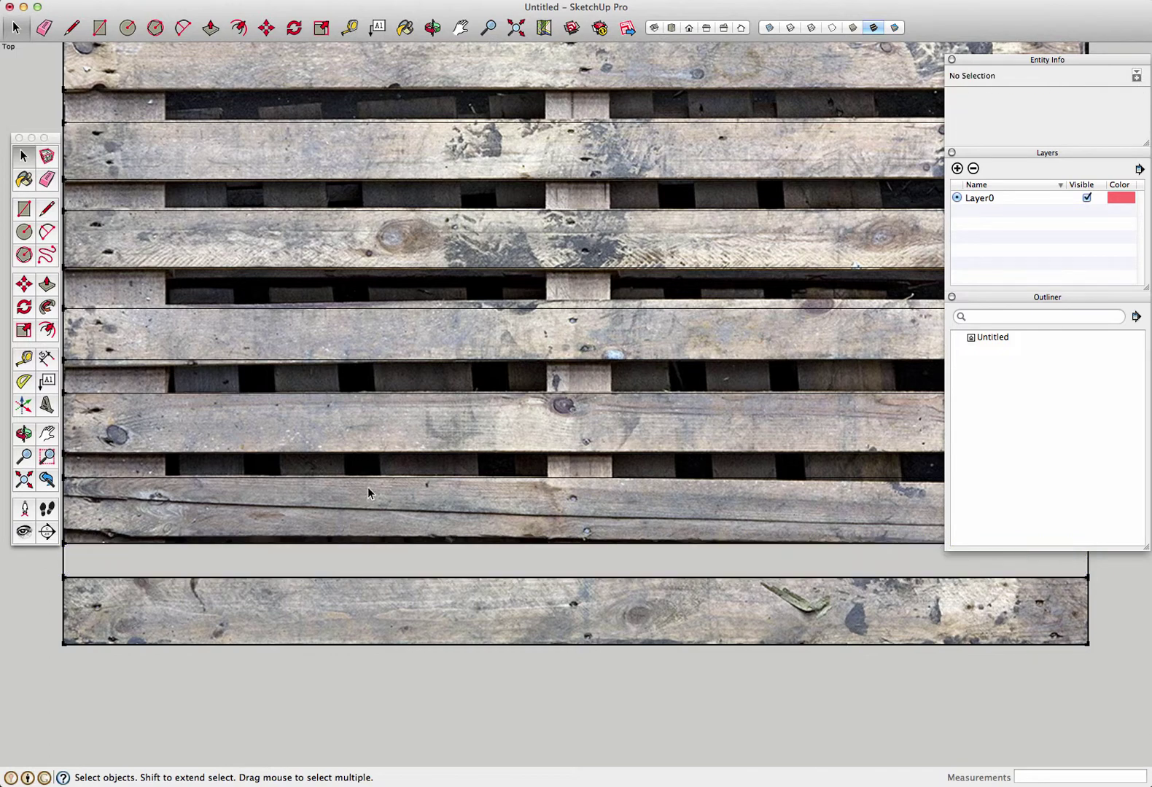
click(379, 462)
key(Delete)
click(481, 379)
key(Delete)
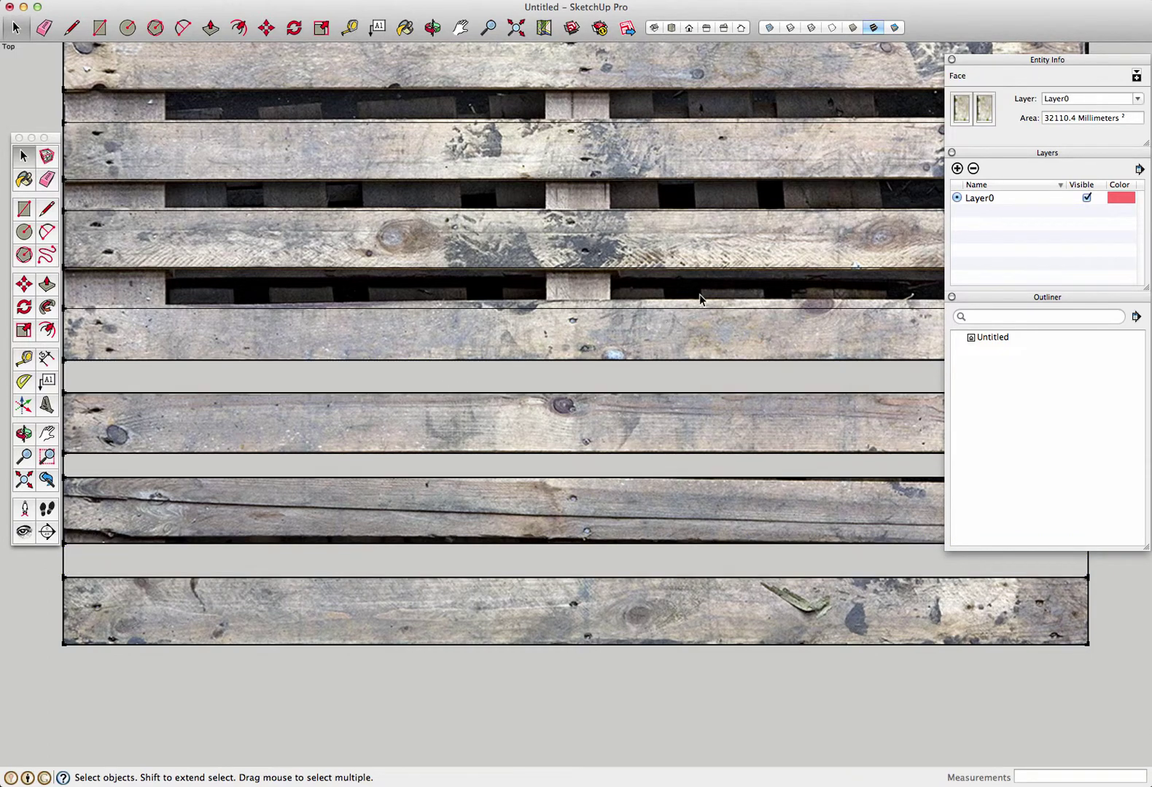
click(699, 293)
key(Delete)
click(734, 202)
key(Delete)
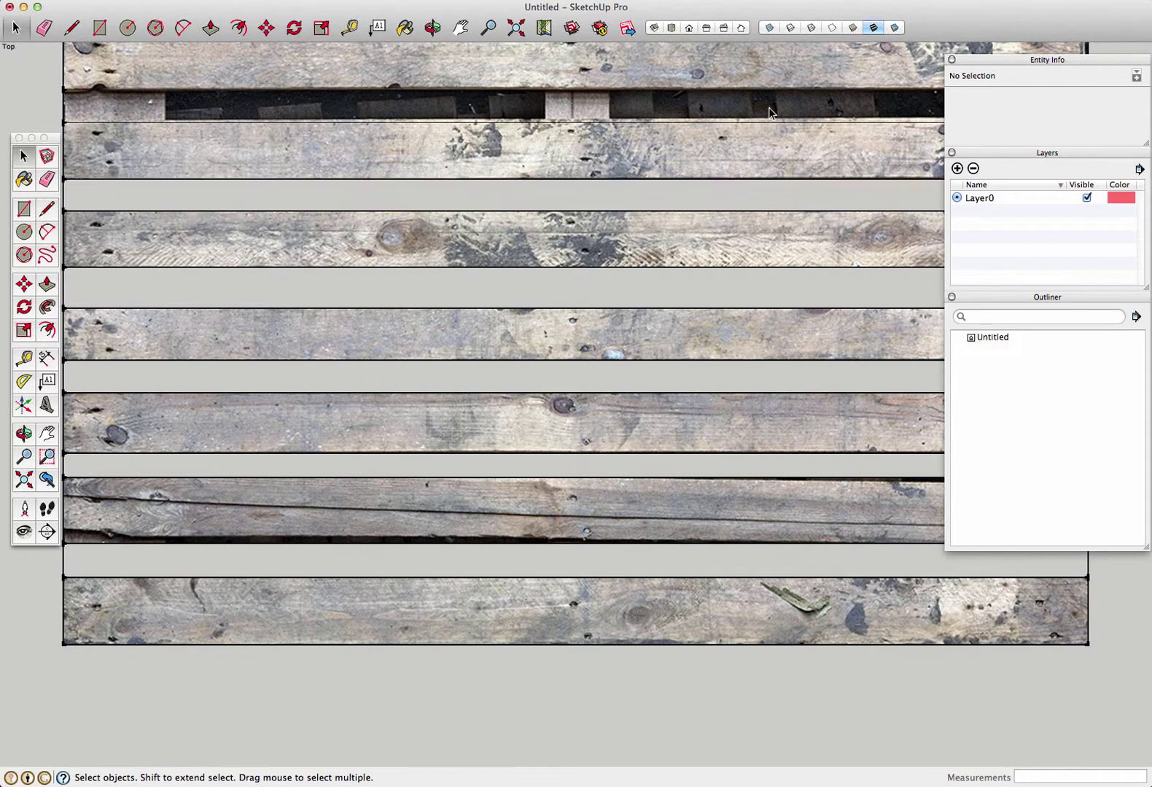
click(768, 107)
key(Delete)
Delete the leftover short edges between the lower boards
scroll(697, 530, down, 3)
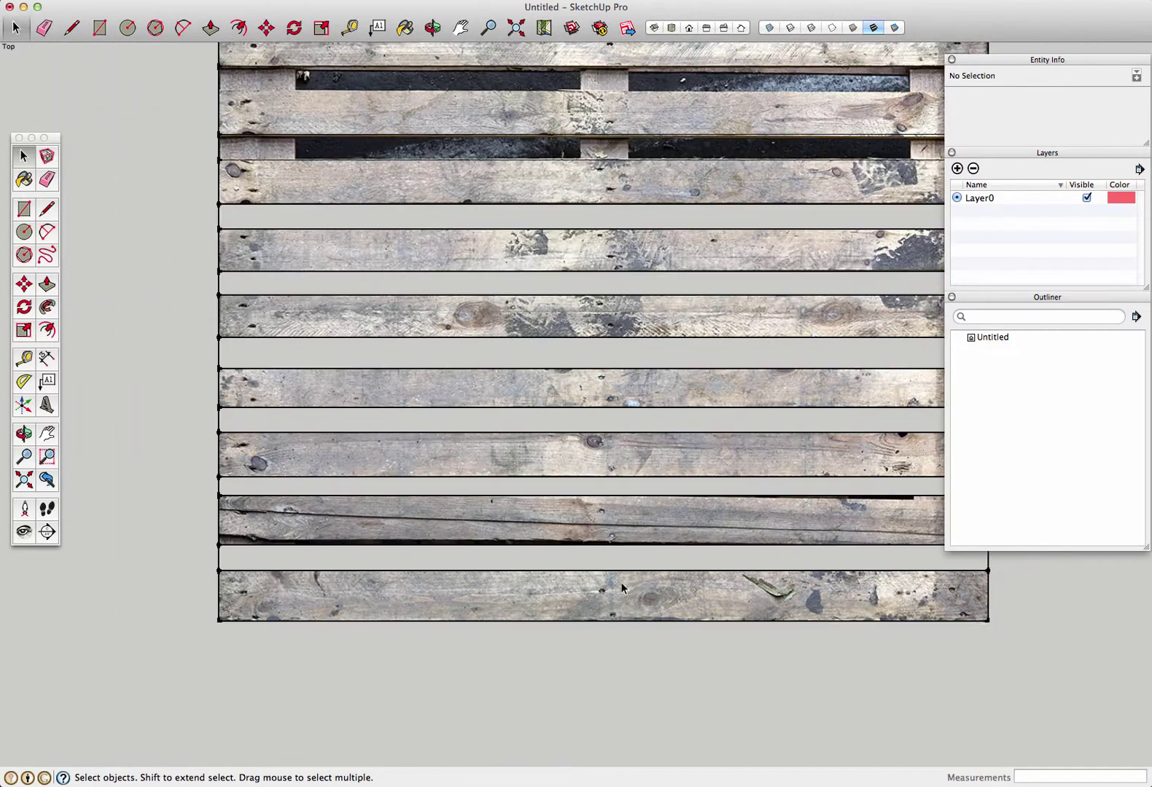
click(218, 566)
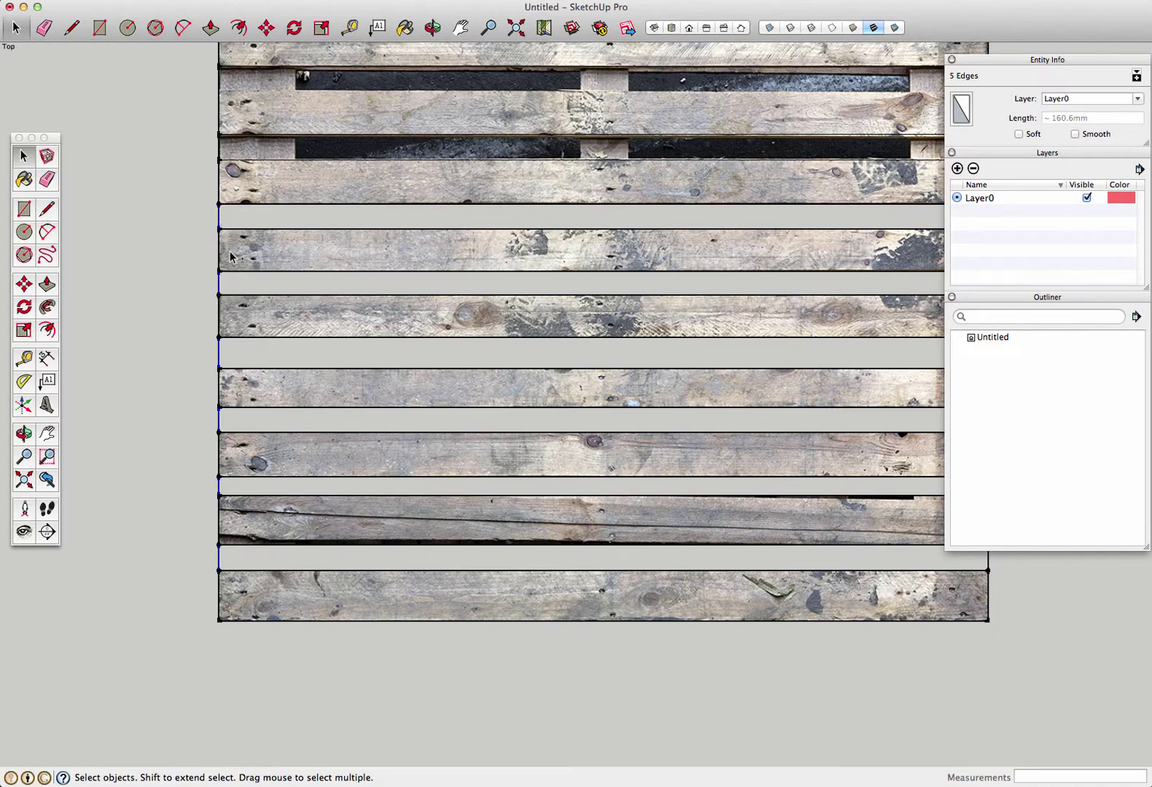
key(Delete)
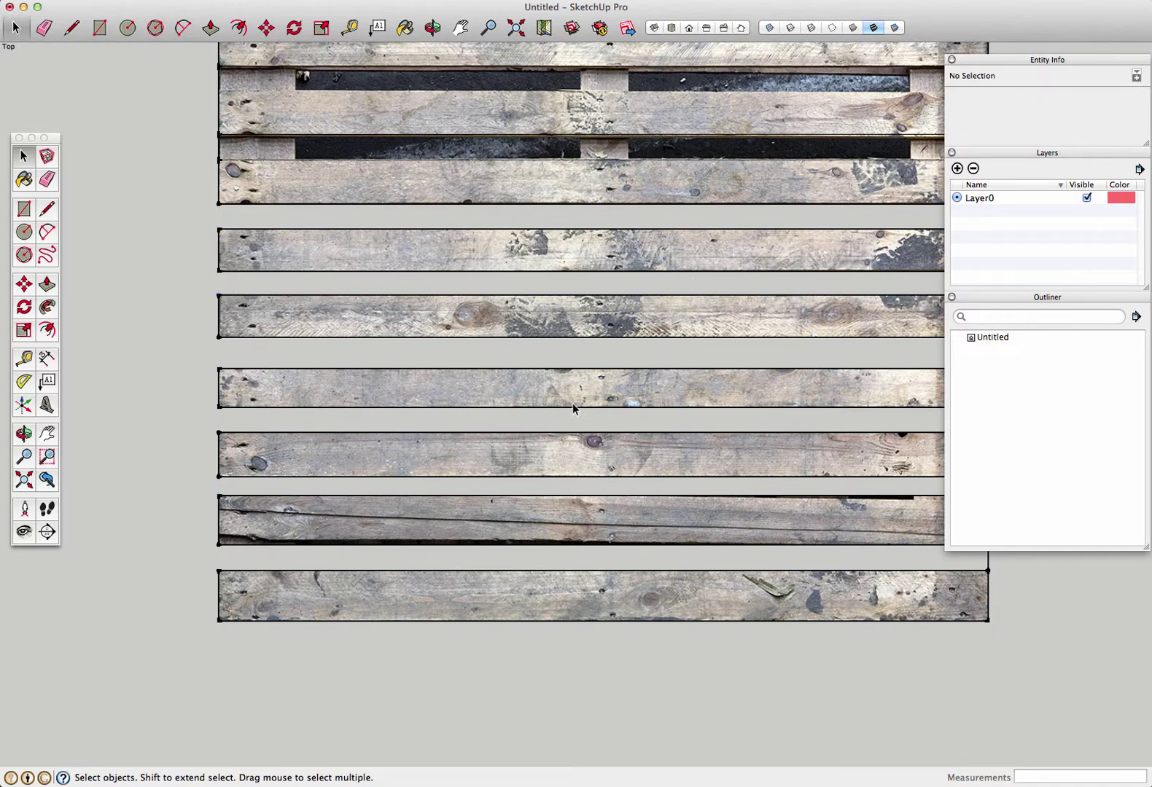
middle_drag(230, 179, 306, 466)
Try erasing the gap strip between the top boards, undo it, and return to Top view
click(47, 180)
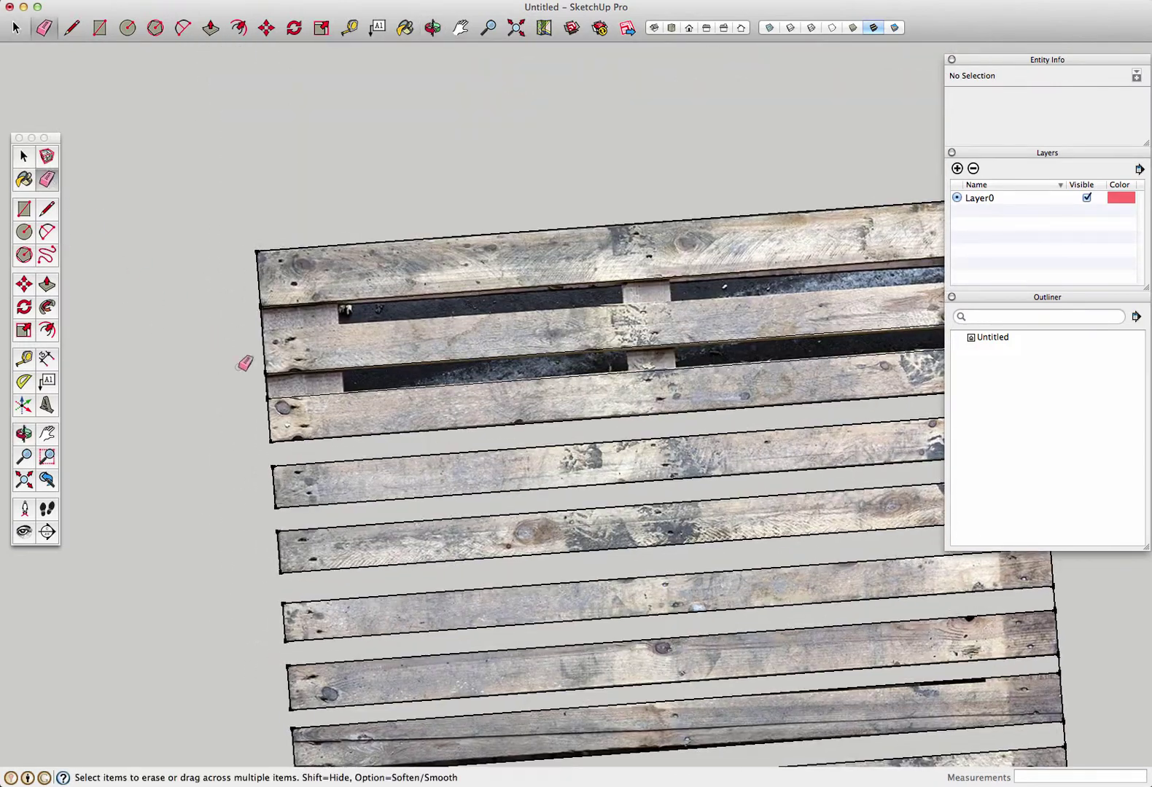
click(276, 381)
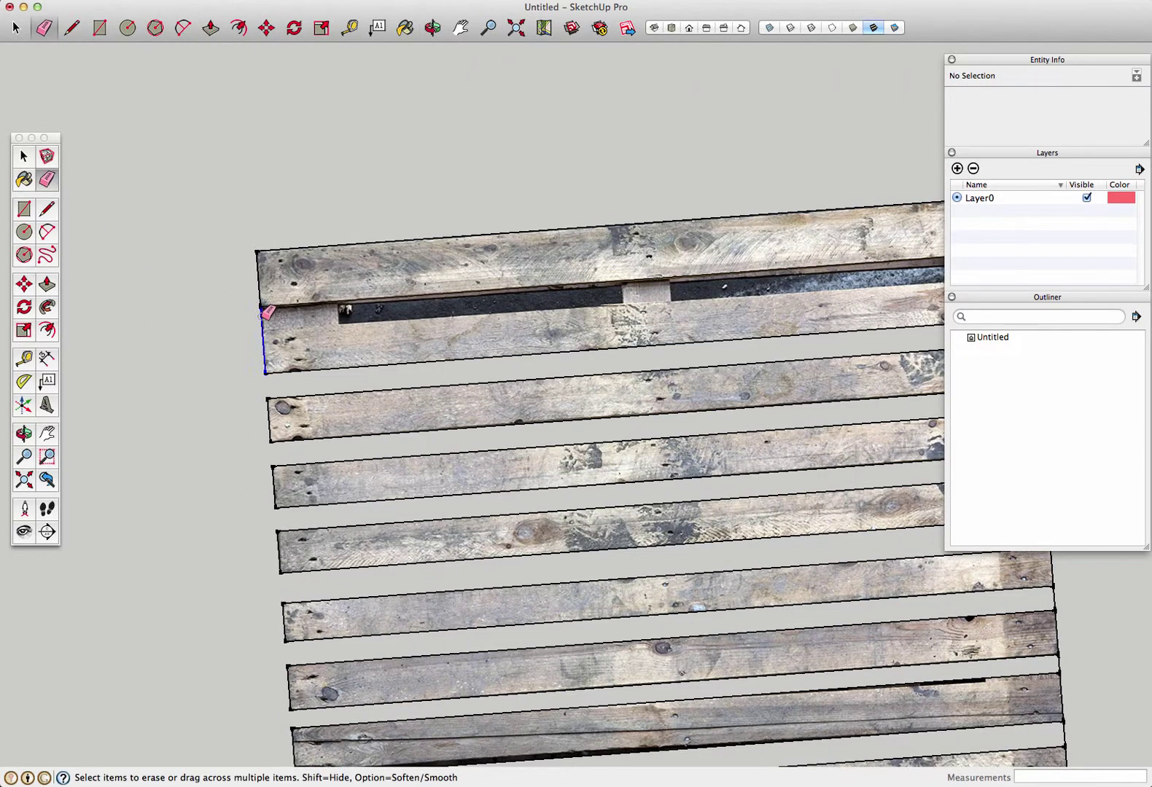
click(267, 312)
key(ctrl+z)
click(261, 320)
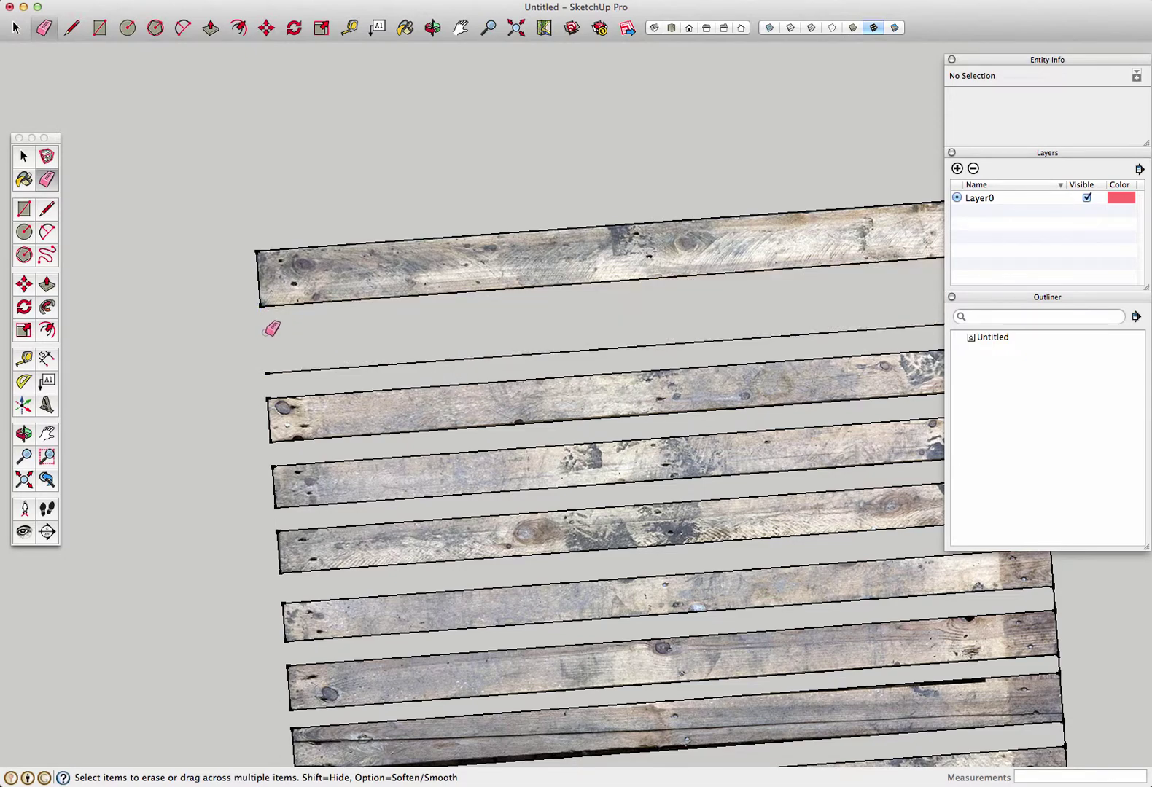
key(ctrl+z)
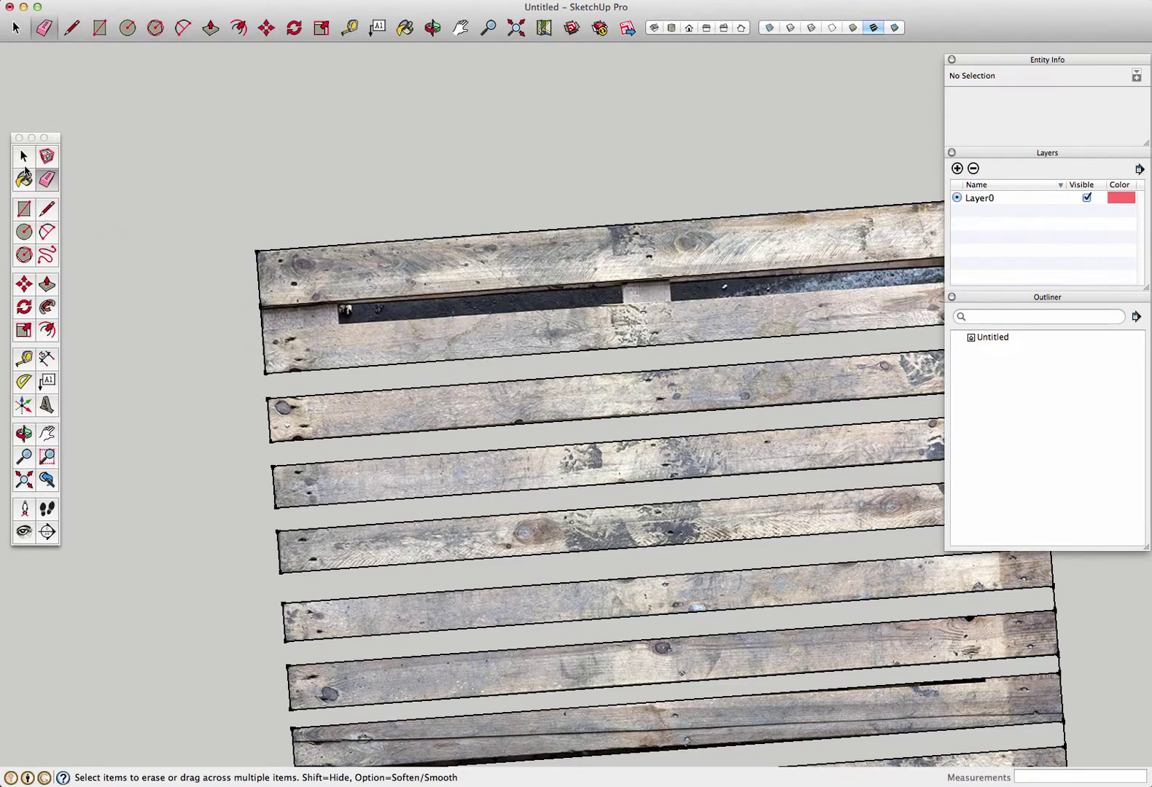
click(47, 210)
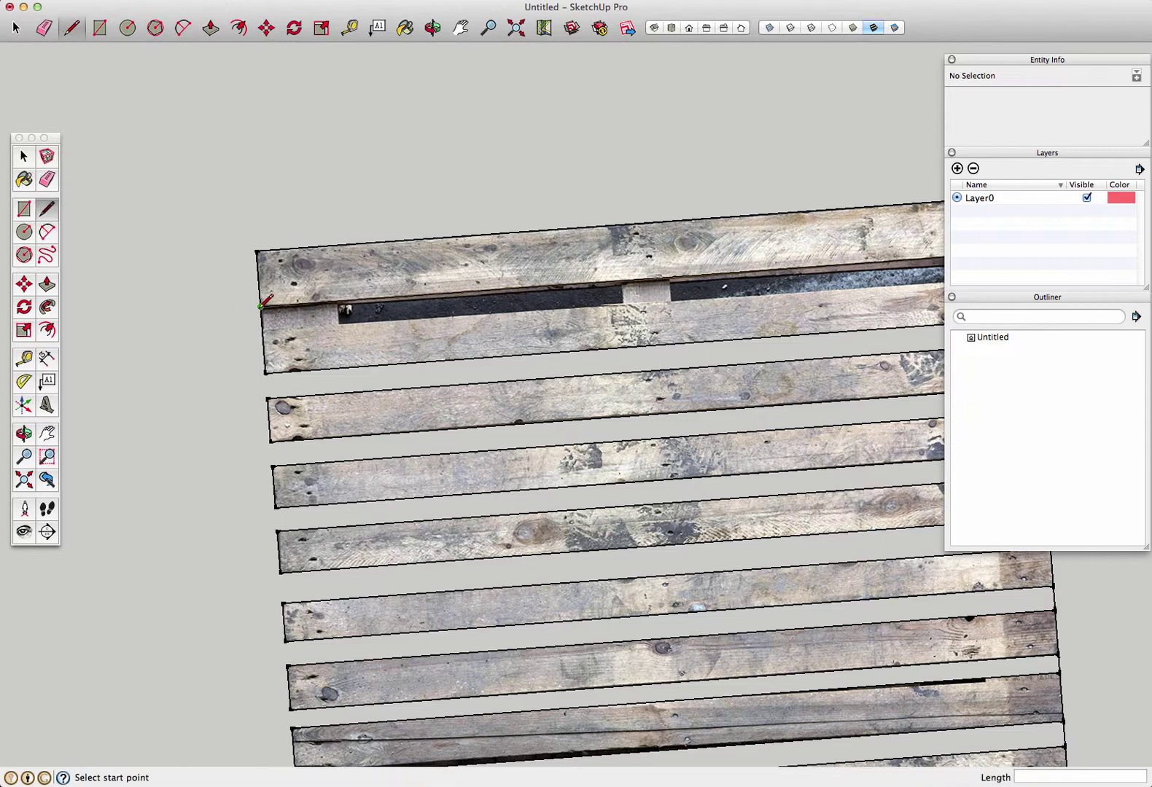
middle_drag(631, 380, 626, 381)
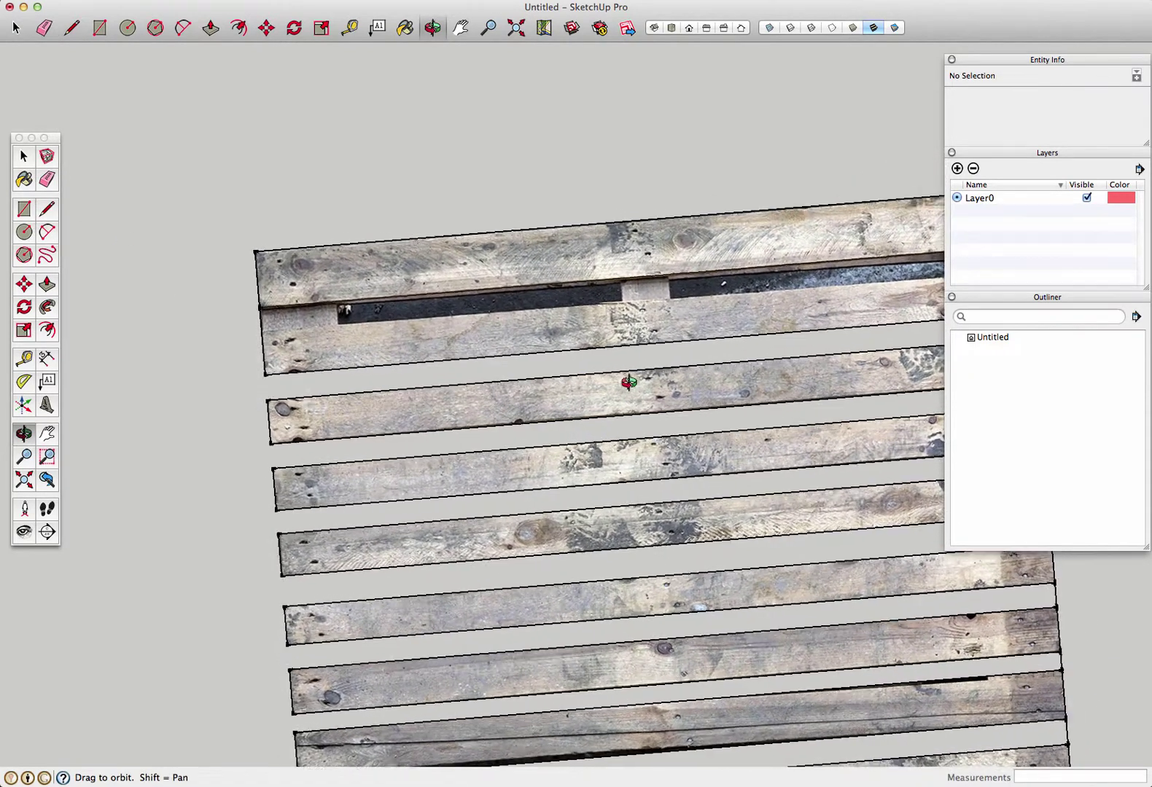
click(670, 30)
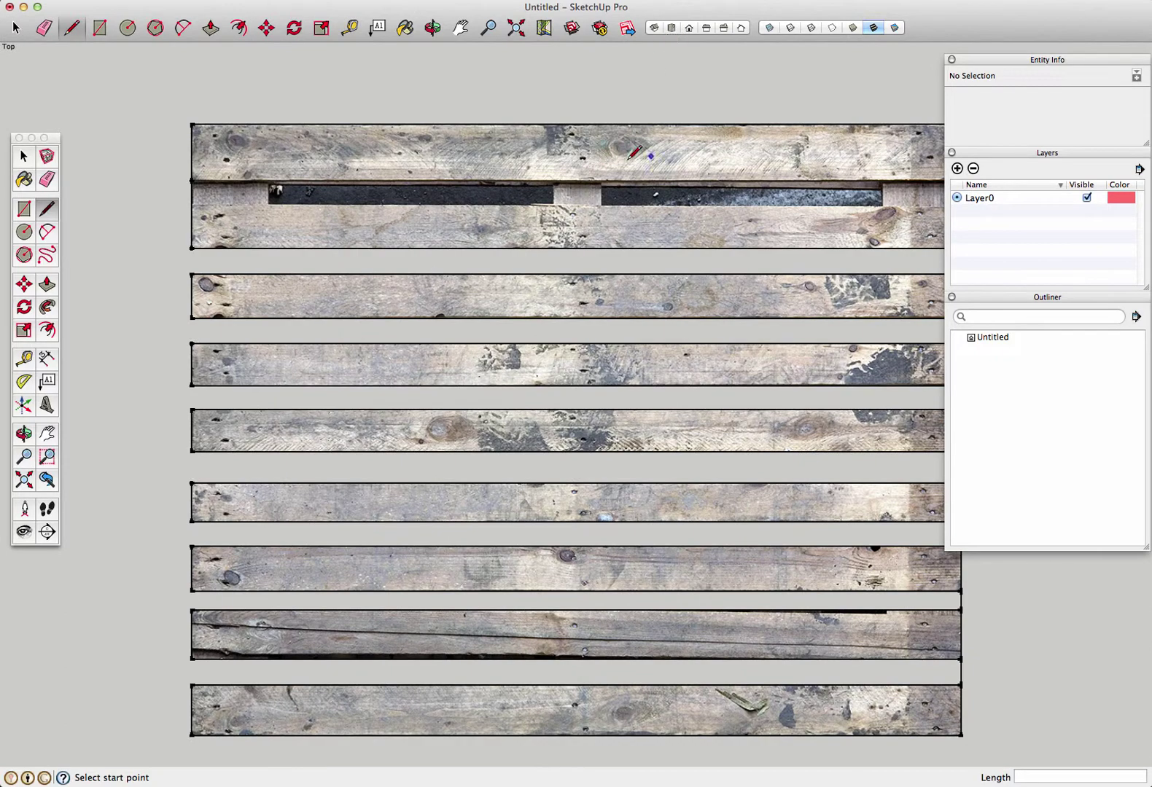
Split off the dark gap strip between the top two boards with a line and delete it
drag(979, 66, 1035, 65)
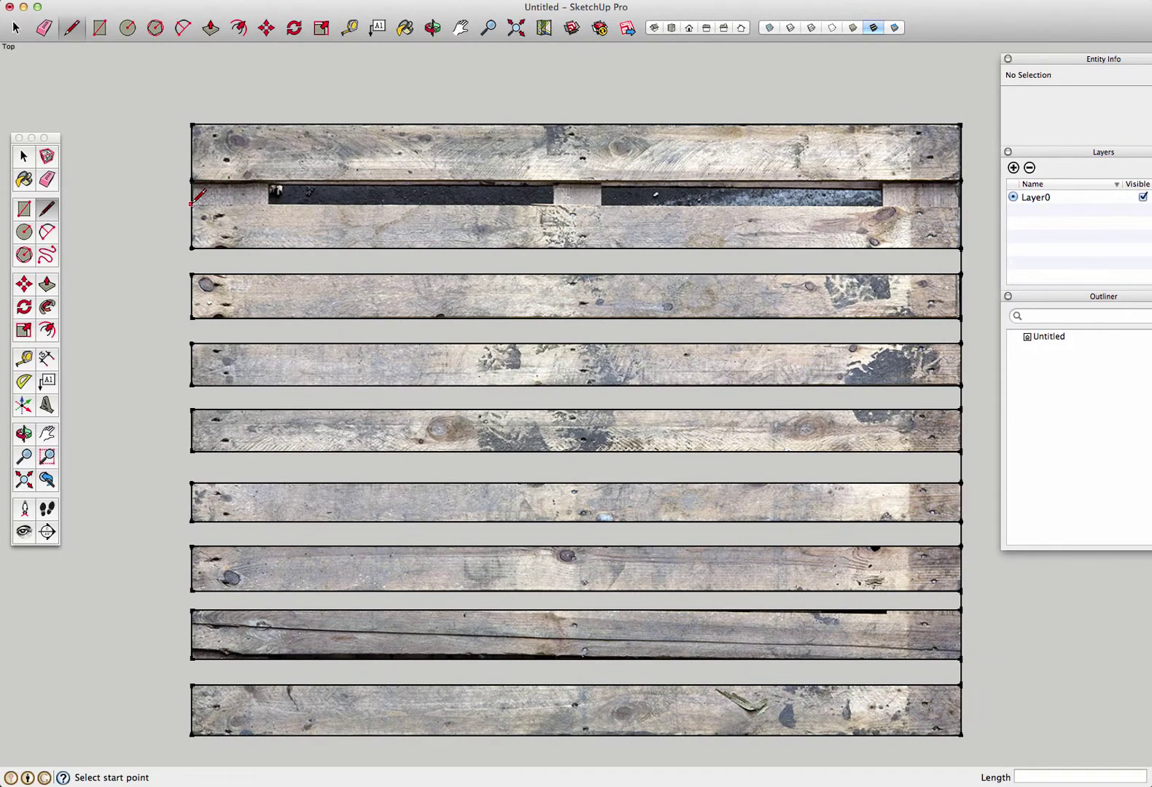
click(191, 204)
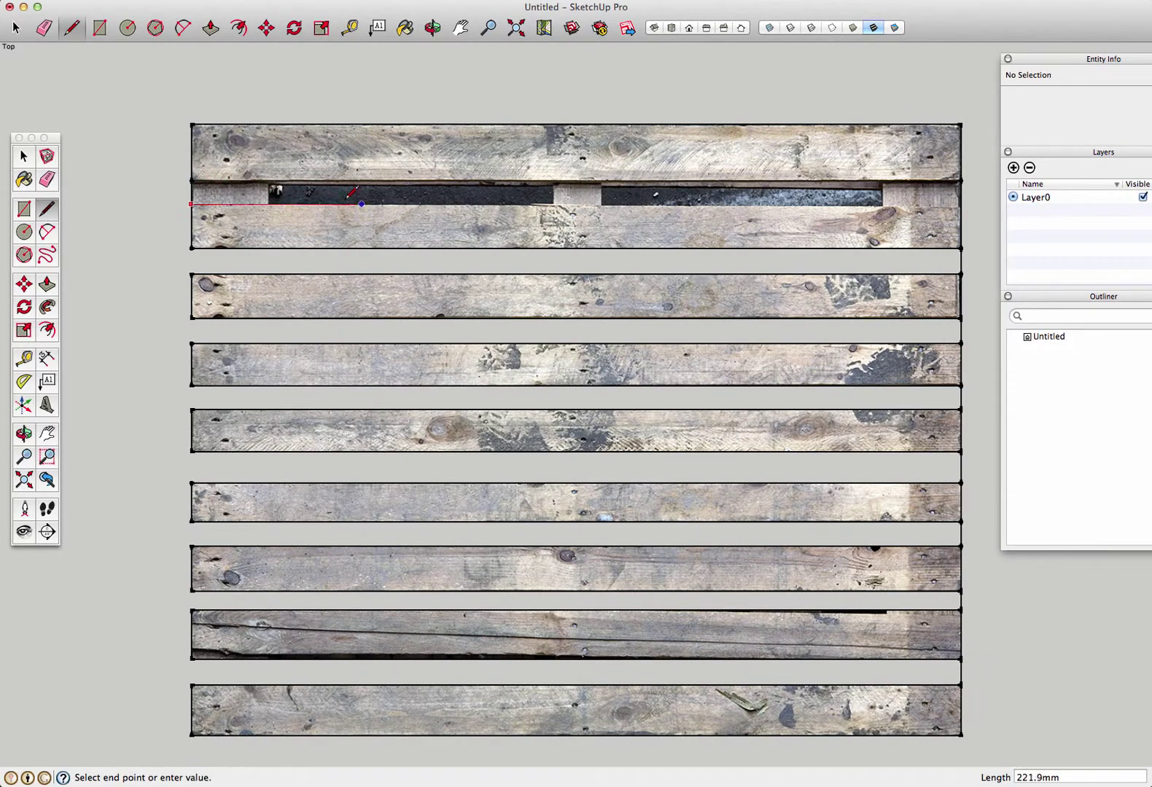
click(962, 204)
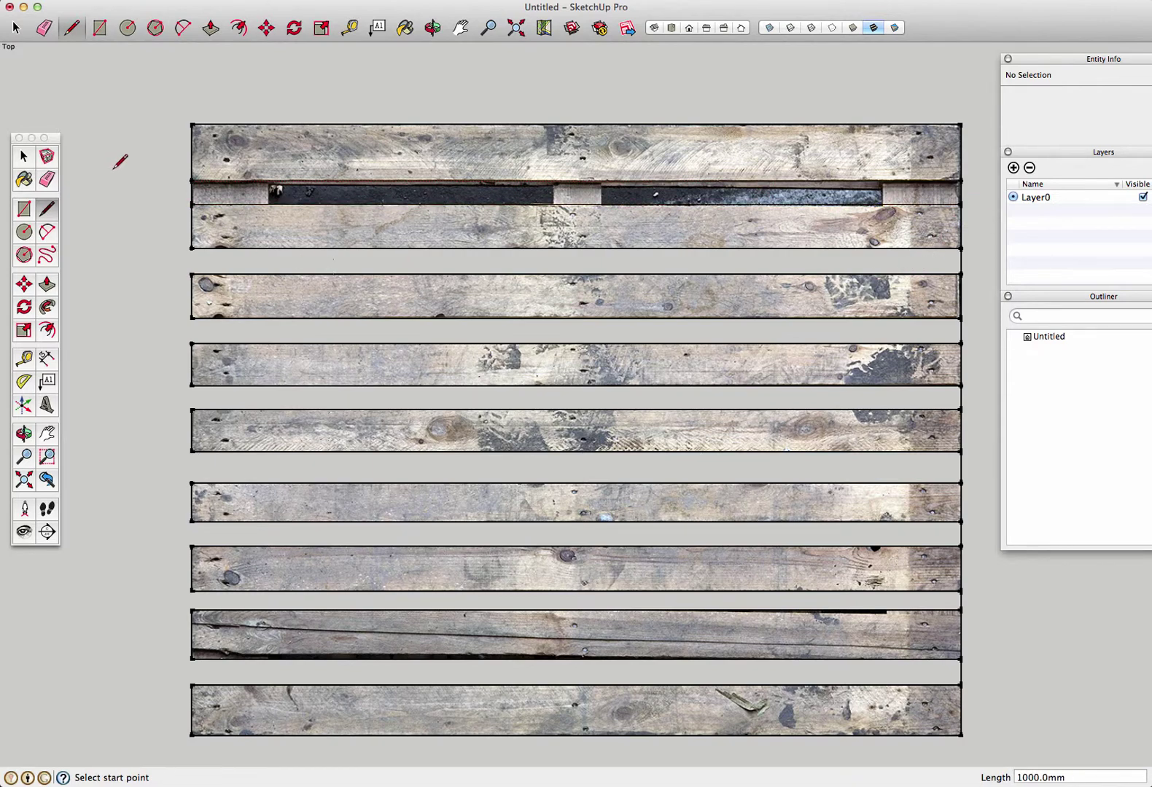
click(32, 158)
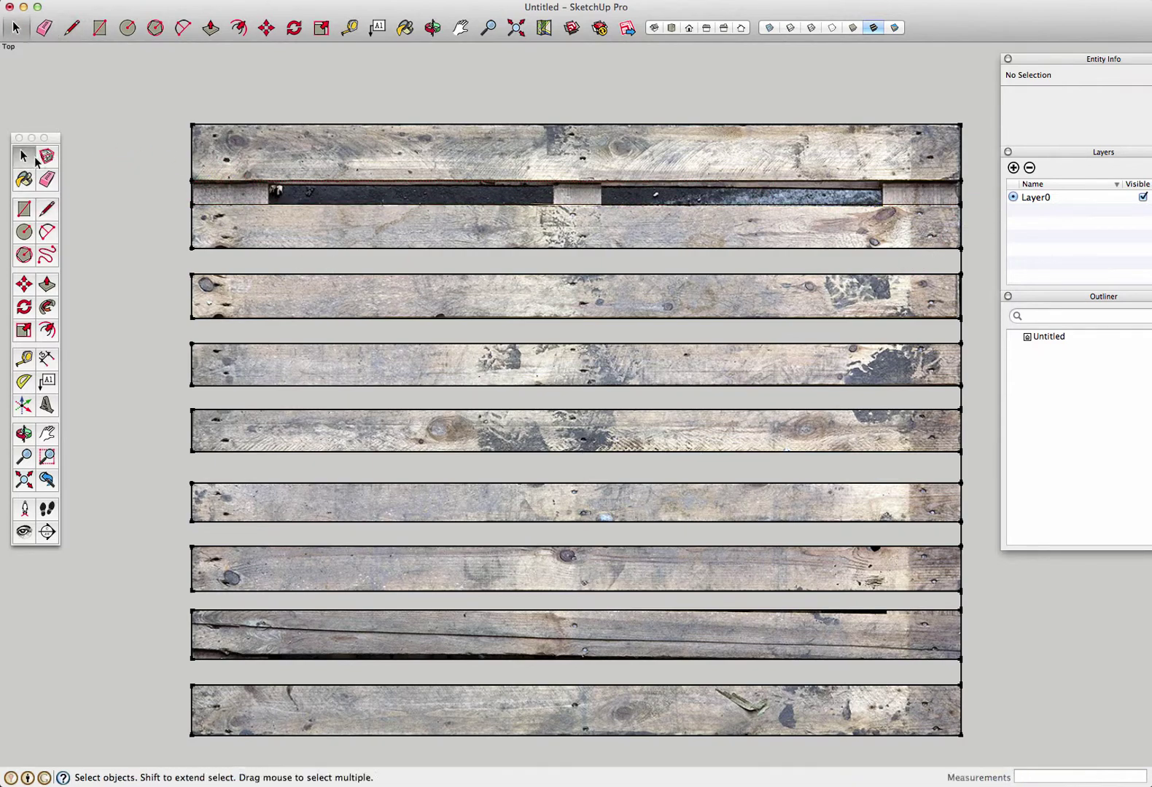
click(323, 196)
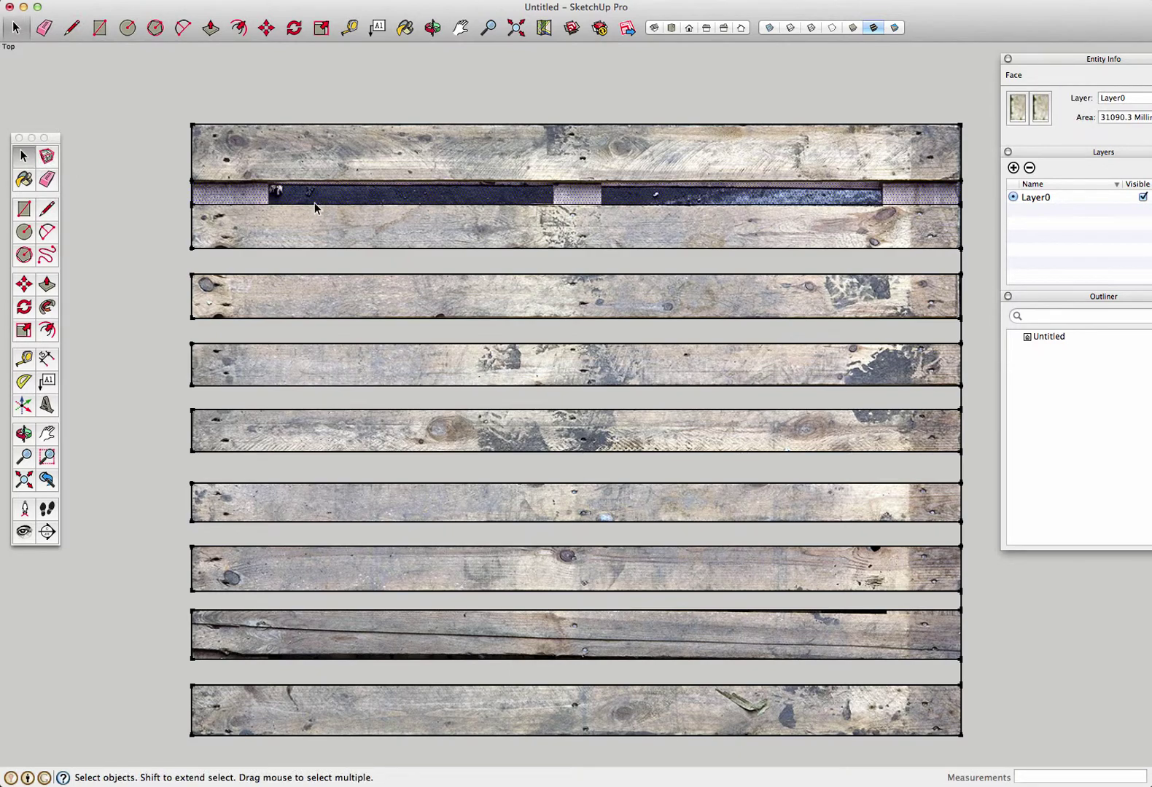
key(Delete)
click(192, 204)
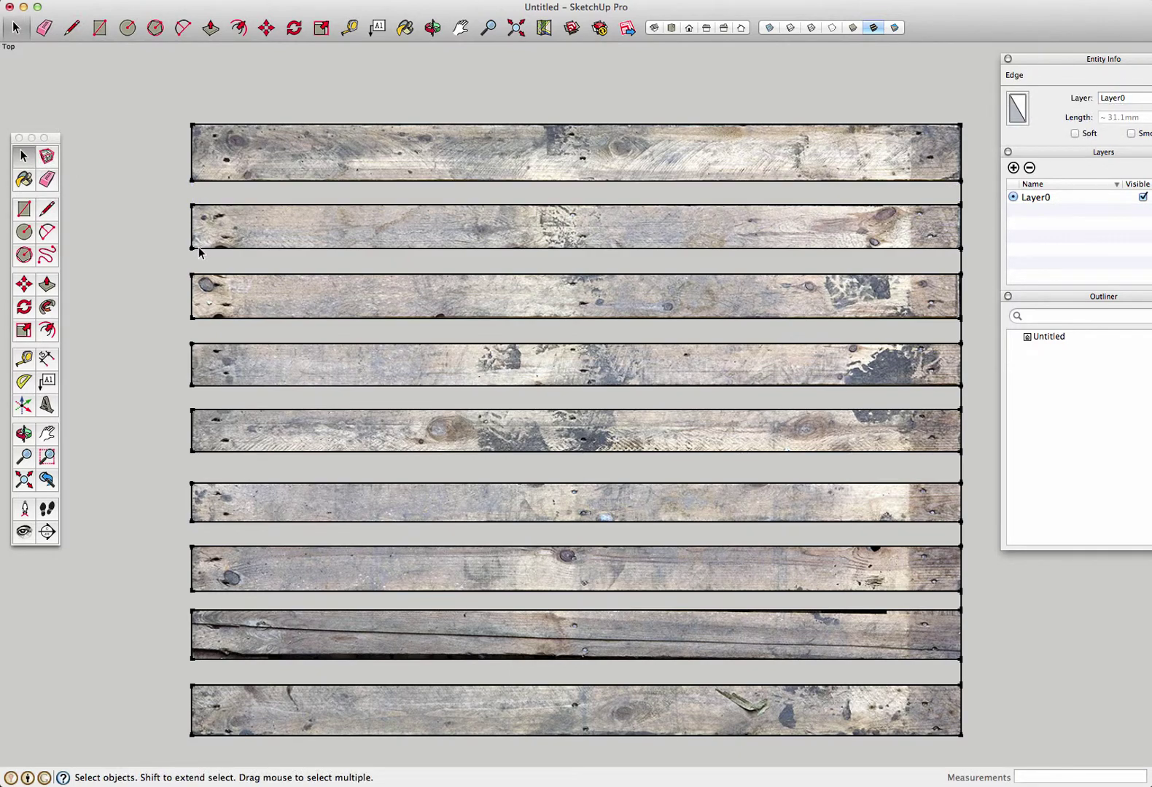
key(Delete)
Delete the right-side edges joining boards one through five
click(960, 194)
key(Delete)
click(961, 263)
key(Delete)
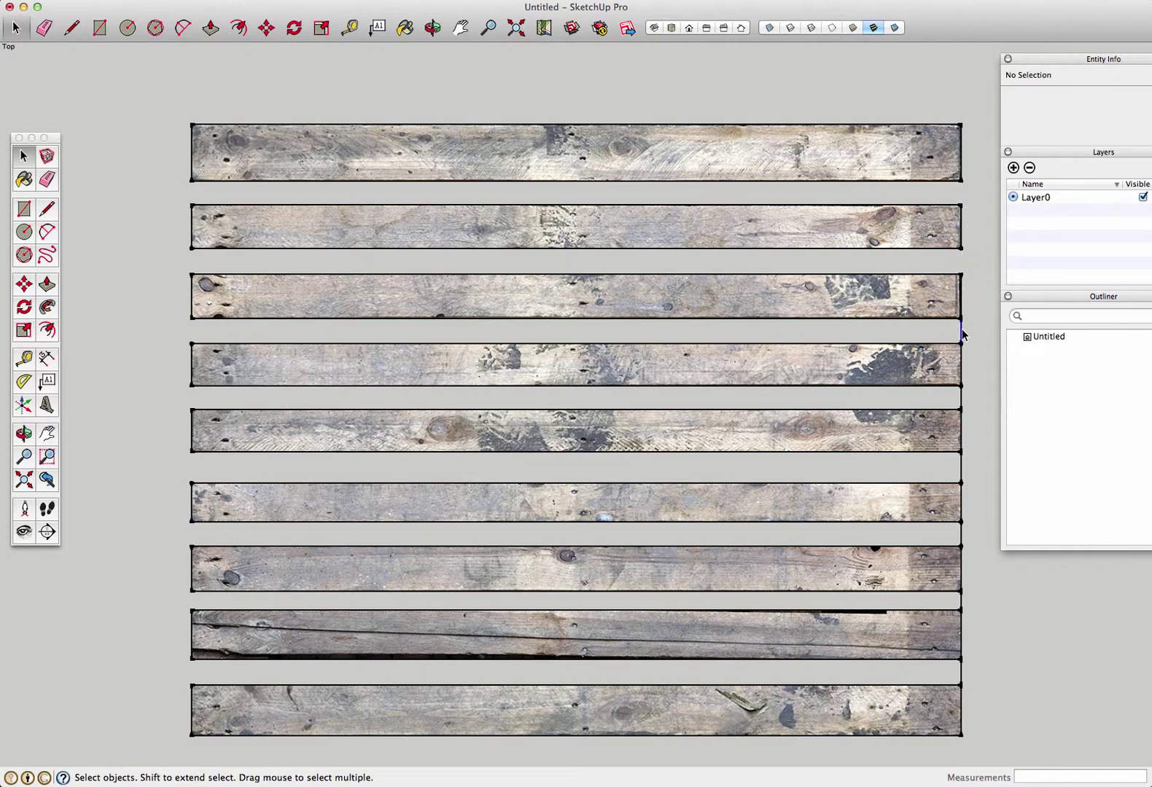
click(962, 330)
key(Delete)
click(961, 398)
key(Delete)
Delete the remaining right-side edges joining boards five through nine
click(961, 467)
key(Delete)
click(962, 547)
key(Delete)
click(961, 562)
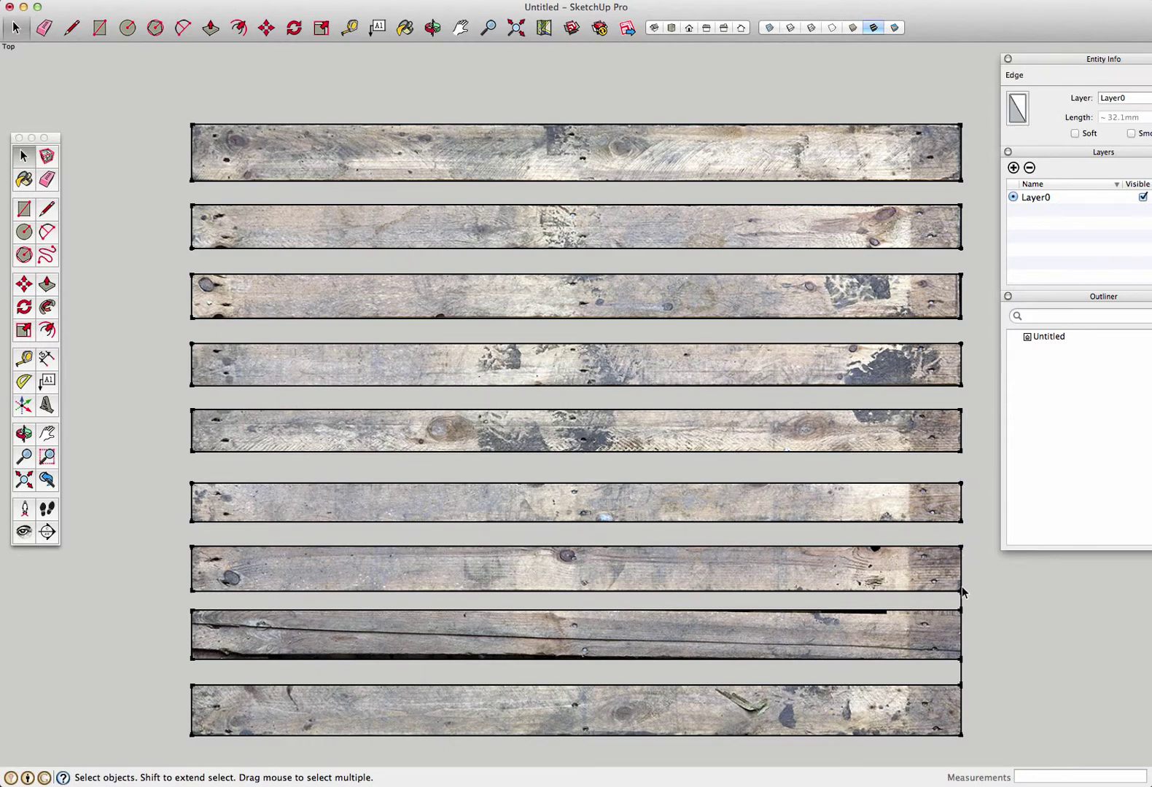
click(961, 601)
key(Delete)
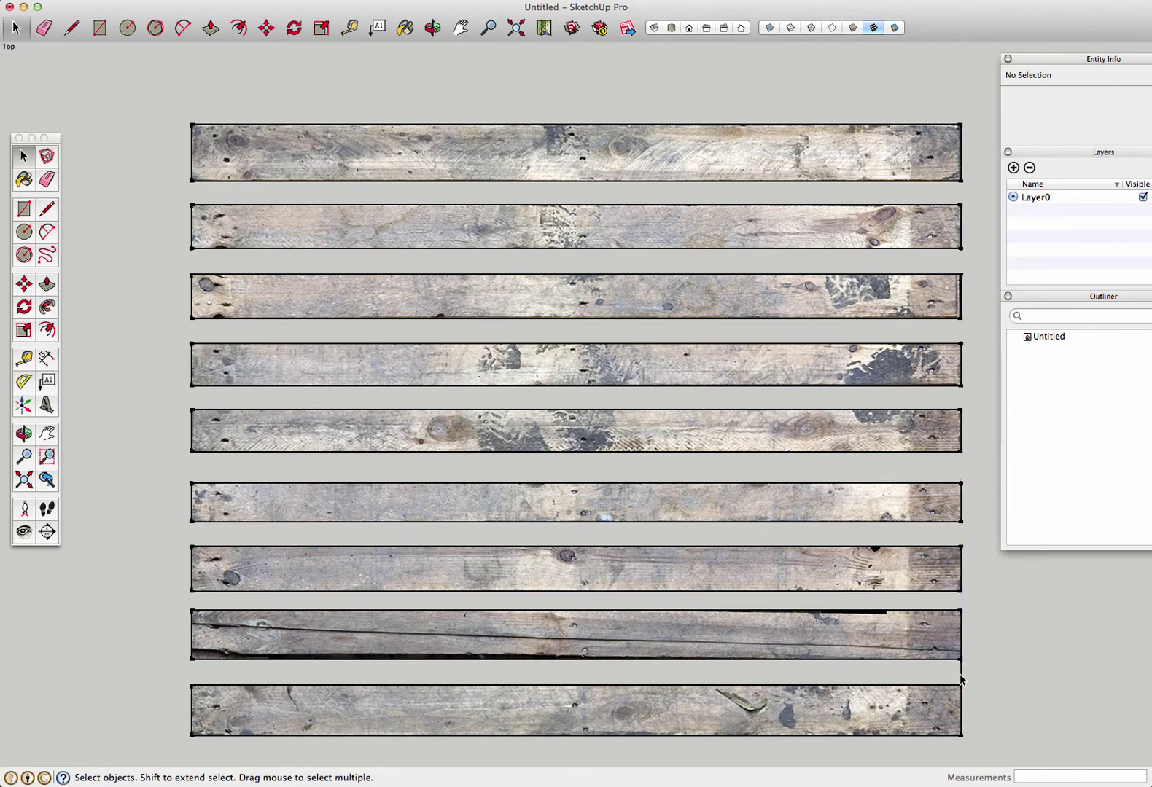
click(961, 673)
key(Delete)
Box-select all nine boards and make a component named 'palette boards'
scroll(568, 391, down, 1)
scroll(569, 401, down, 2)
scroll(573, 404, down, 2)
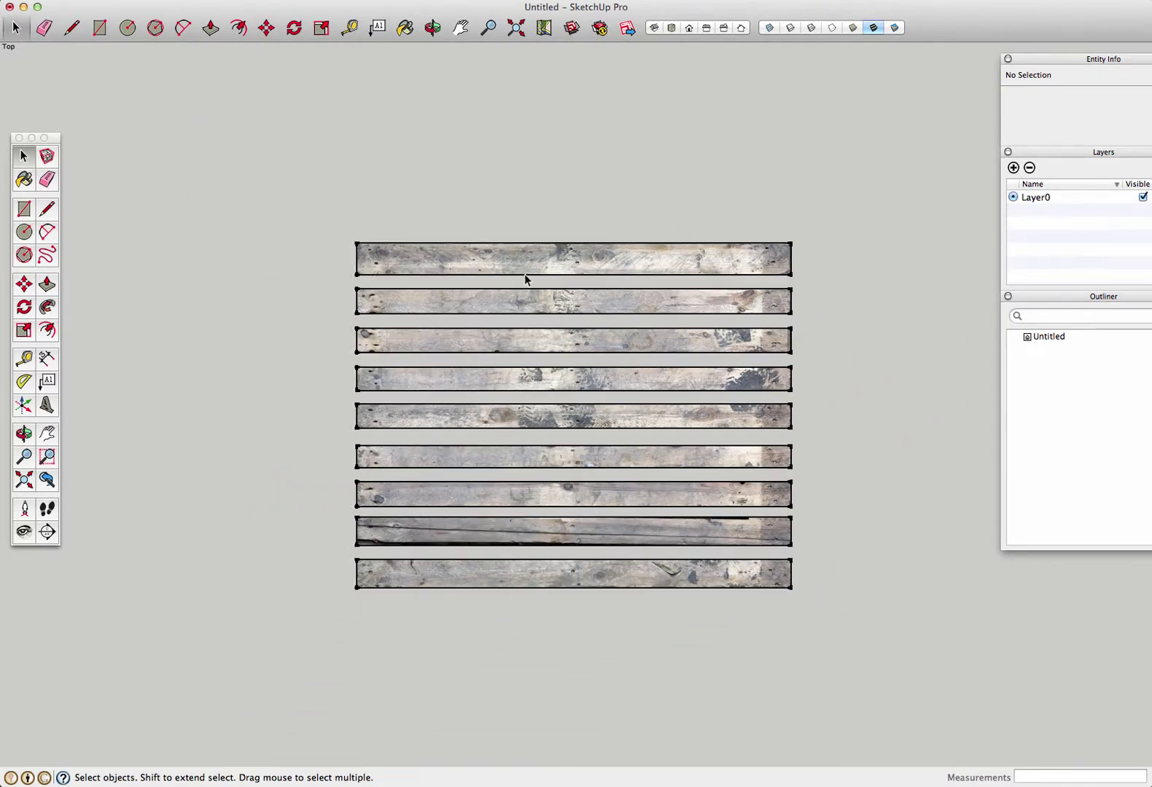
click(532, 254)
click(523, 193)
mouse_move(281, 207)
mouse_down()
mouse_move(502, 355)
mouse_move(838, 660)
mouse_up()
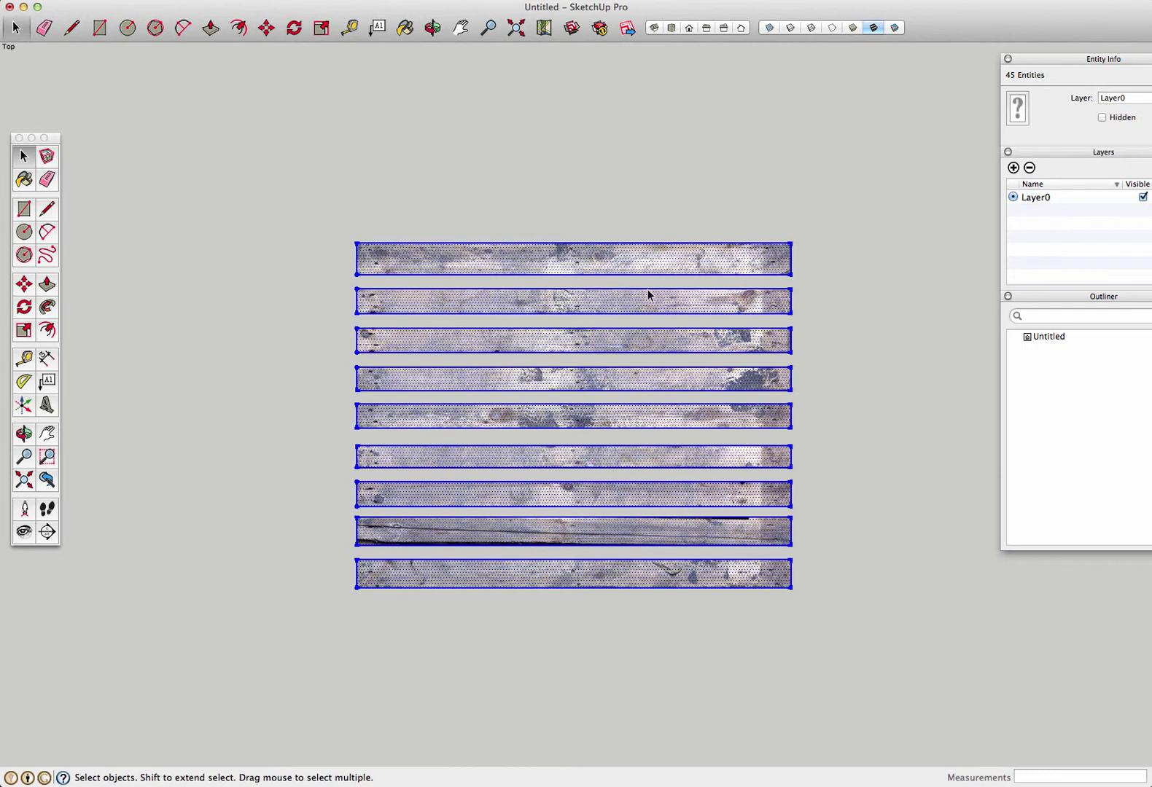
right_click(643, 270)
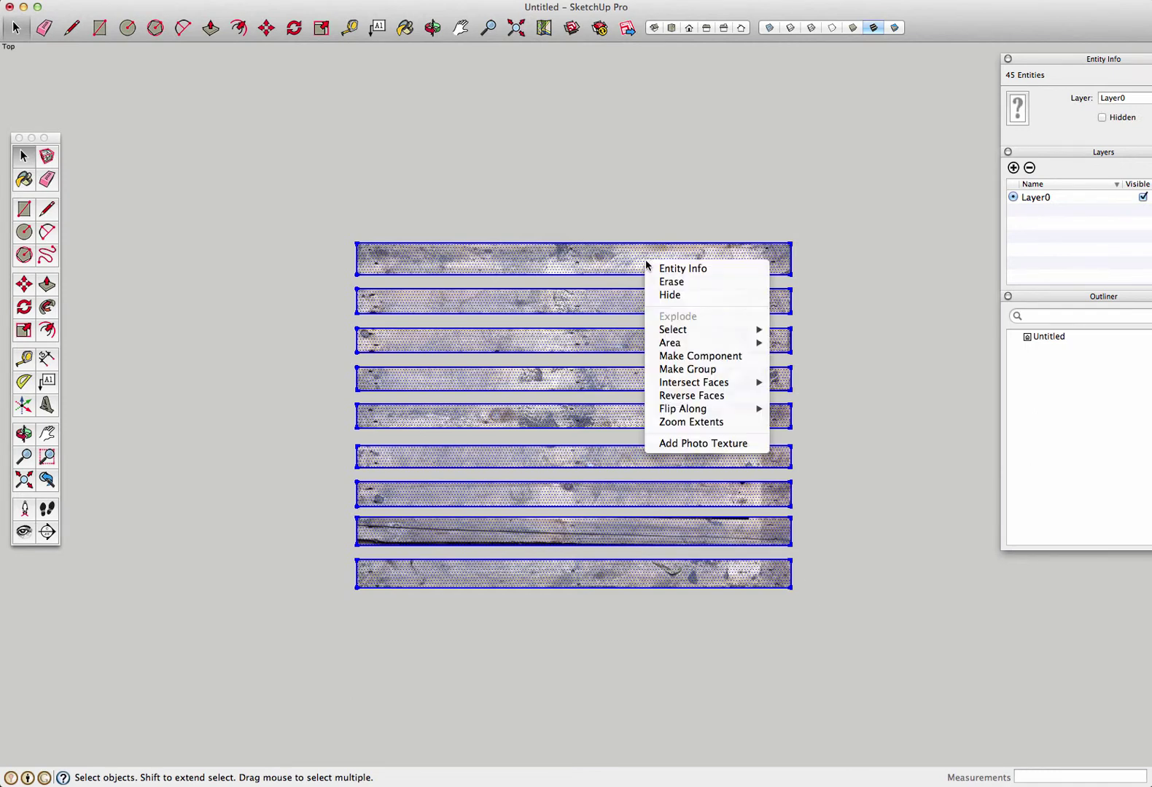
click(739, 357)
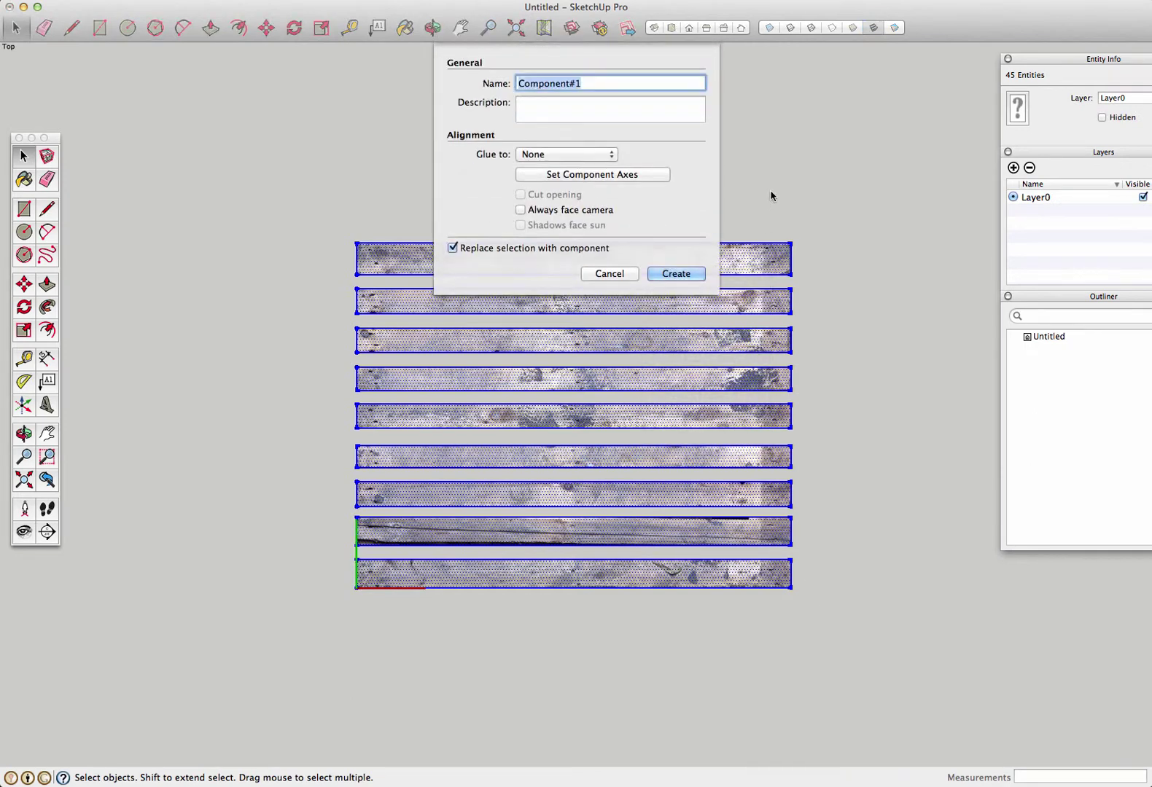
text(palet)
text(te boards)
Confirm the palette boards component, deselect it, and orbit to an oblique view
key(Return)
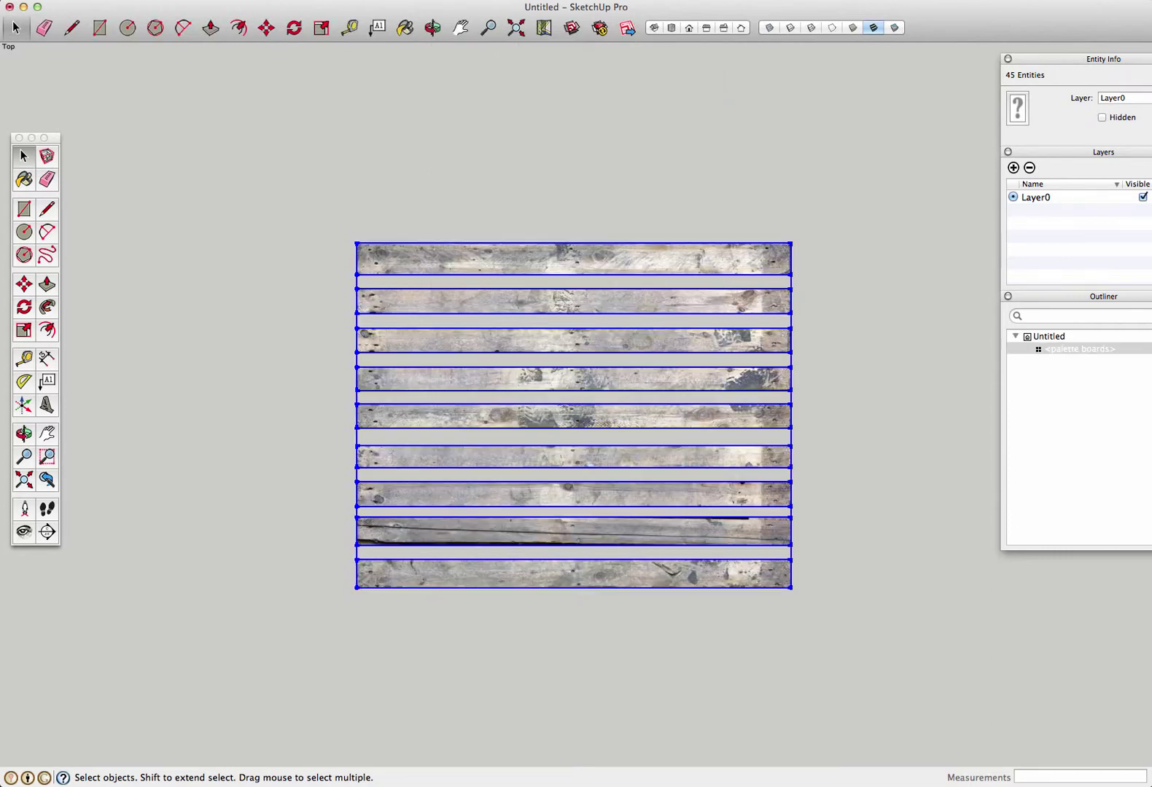
click(864, 487)
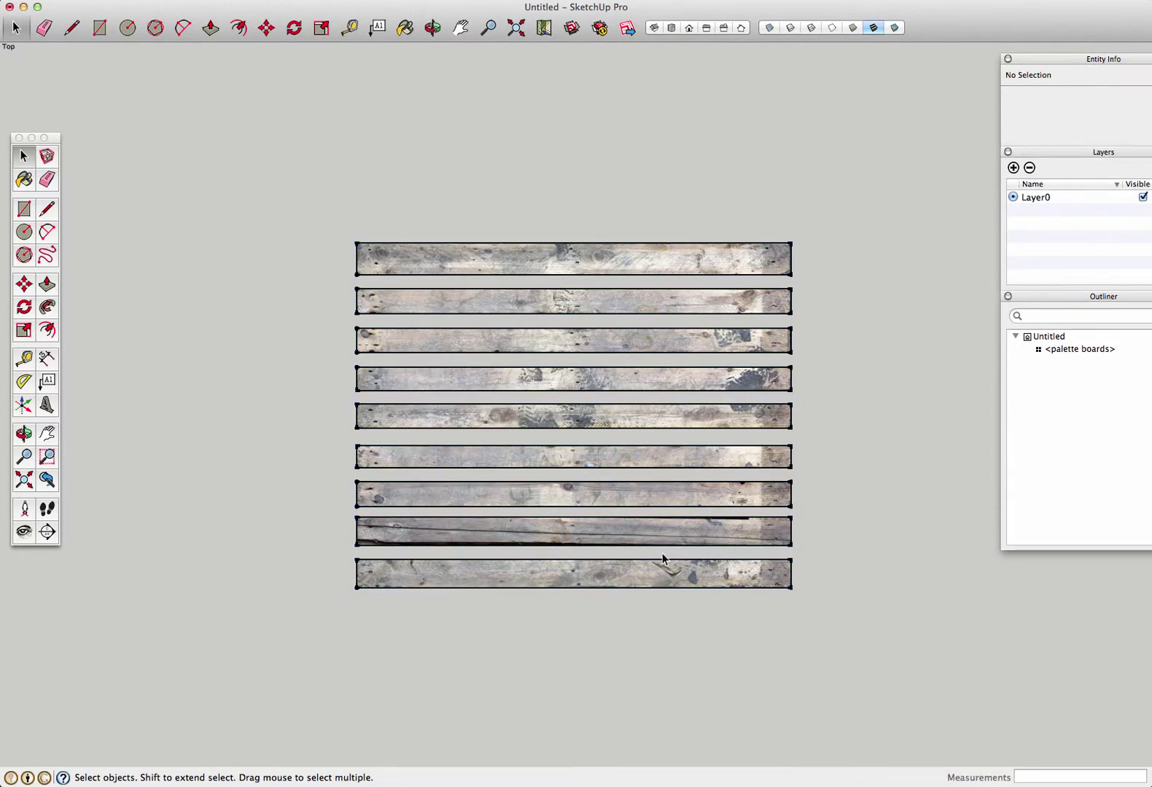
key(o)
mouse_move(488, 608)
mouse_down()
mouse_move(761, 279)
mouse_move(699, 286)
mouse_move(625, 419)
mouse_move(556, 600)
mouse_move(741, 298)
mouse_move(732, 292)
mouse_up()
key(space)
Switch the camera to Perspective and orbit around the boards to a flatter angle
click(135, 0)
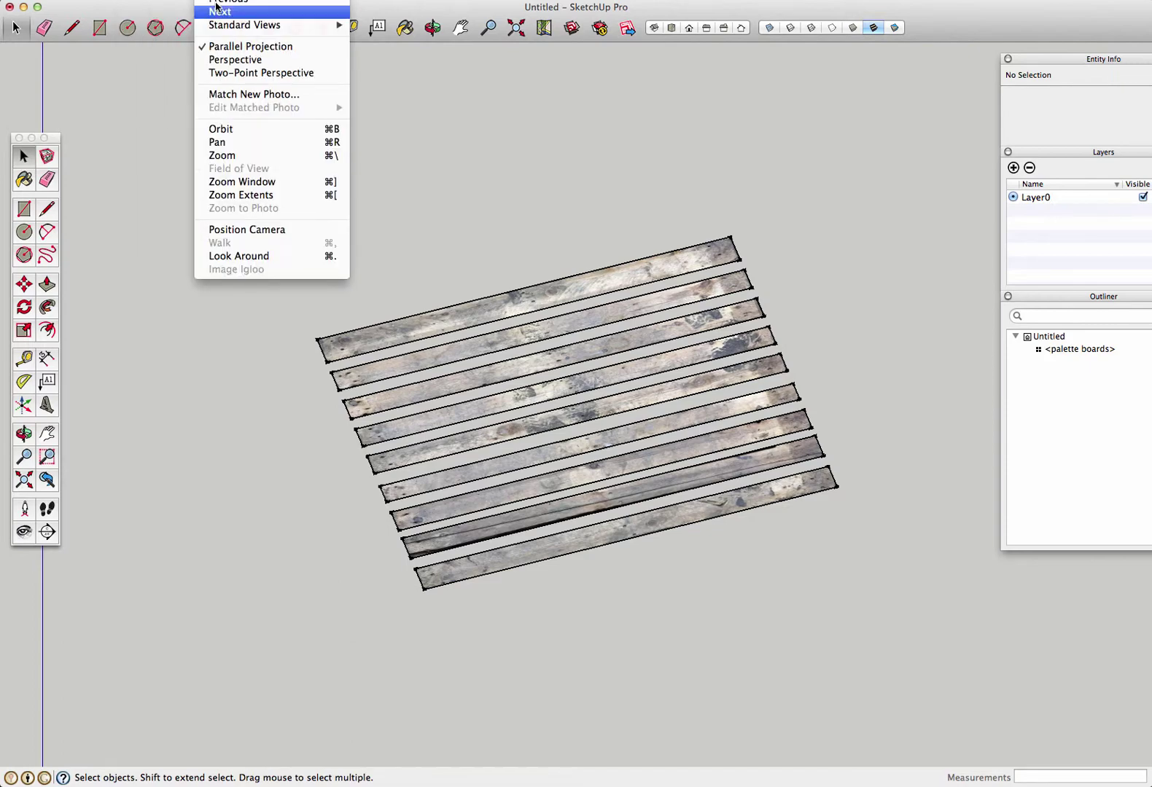
click(235, 59)
key(o)
mouse_move(396, 514)
mouse_down()
mouse_move(660, 301)
mouse_move(782, 288)
mouse_move(691, 611)
mouse_move(746, 258)
mouse_move(872, 67)
mouse_up()
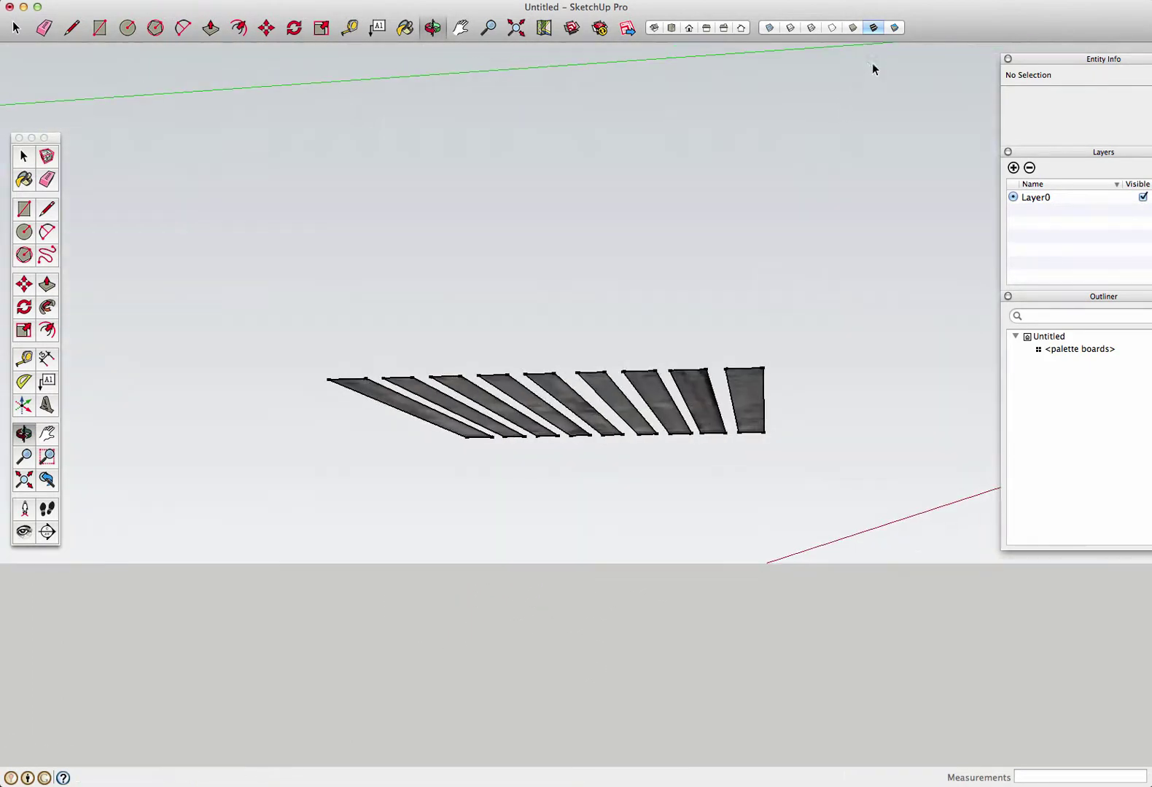
mouse_move(609, 525)
mouse_down()
mouse_move(709, 244)
mouse_move(478, 674)
mouse_up()
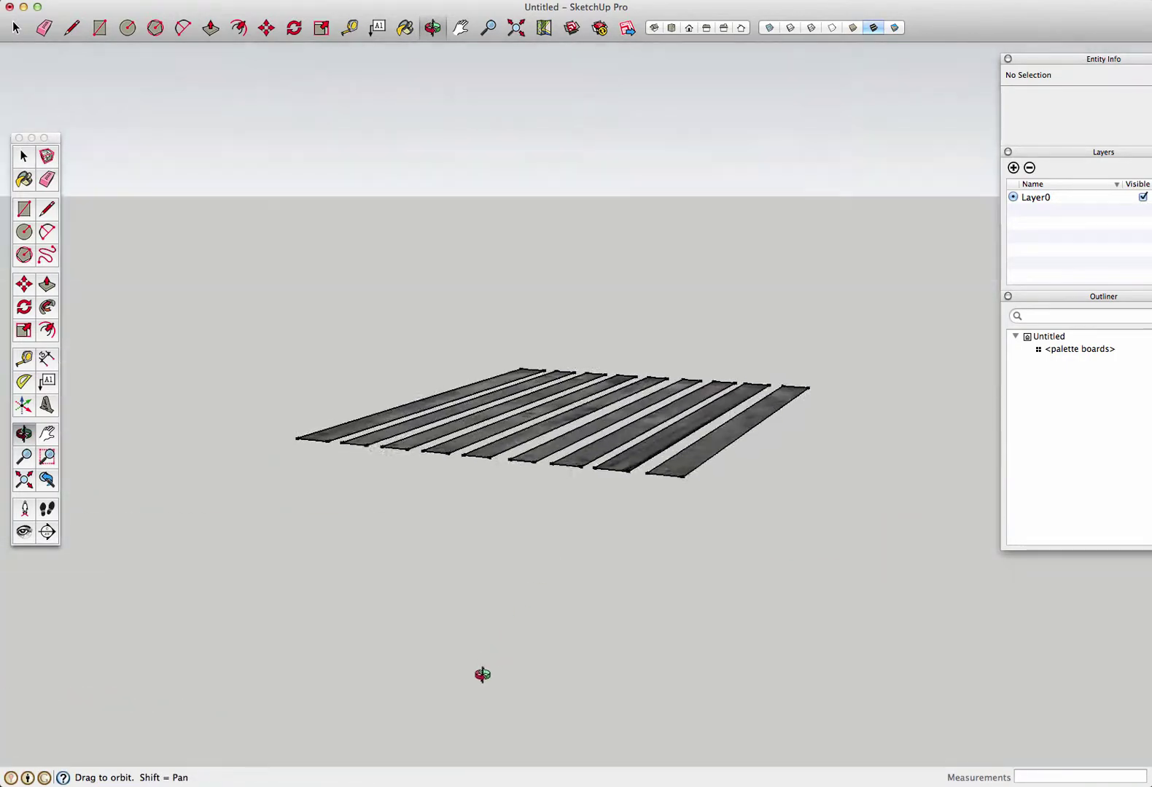
mouse_move(640, 419)
mouse_down()
mouse_move(393, 674)
mouse_move(740, 429)
mouse_up()
key(space)
mouse_move(740, 429)
middle_down()
mouse_move(373, 587)
mouse_move(592, 532)
mouse_move(727, 408)
mouse_move(720, 416)
middle_up()
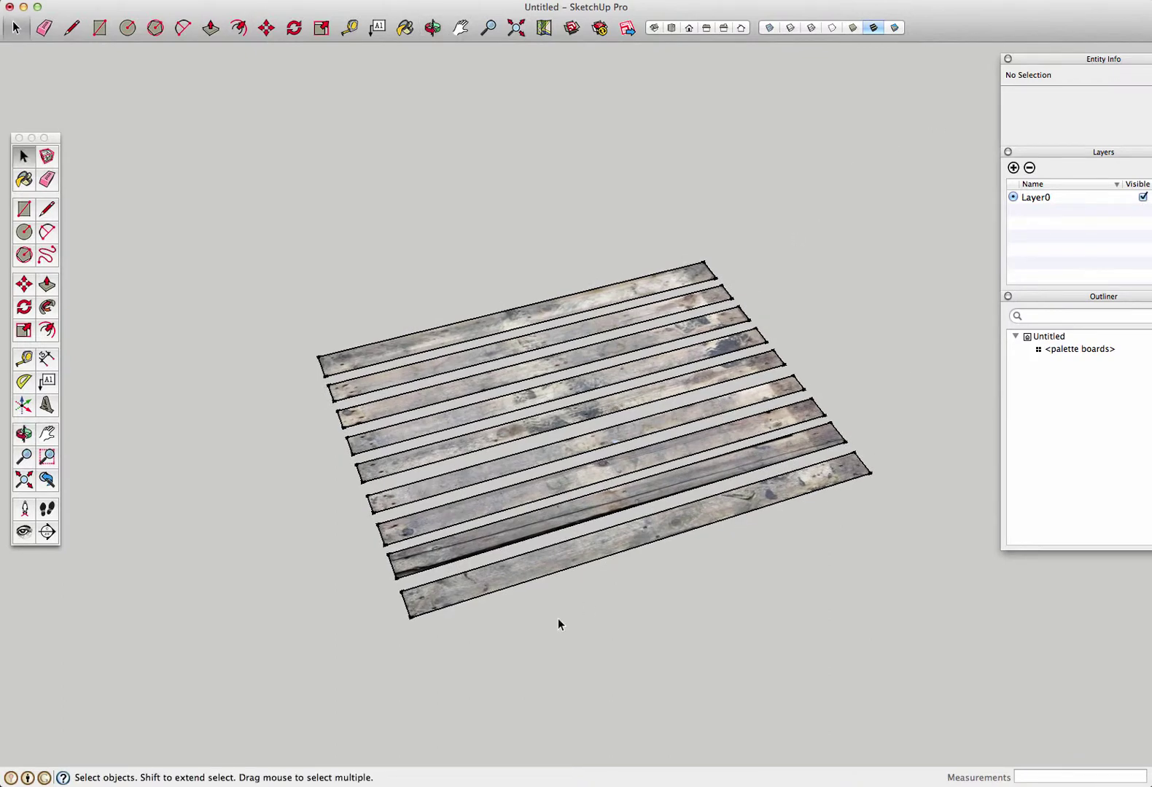
mouse_move(558, 619)
middle_down()
mouse_move(419, 627)
mouse_move(260, 684)
middle_up()
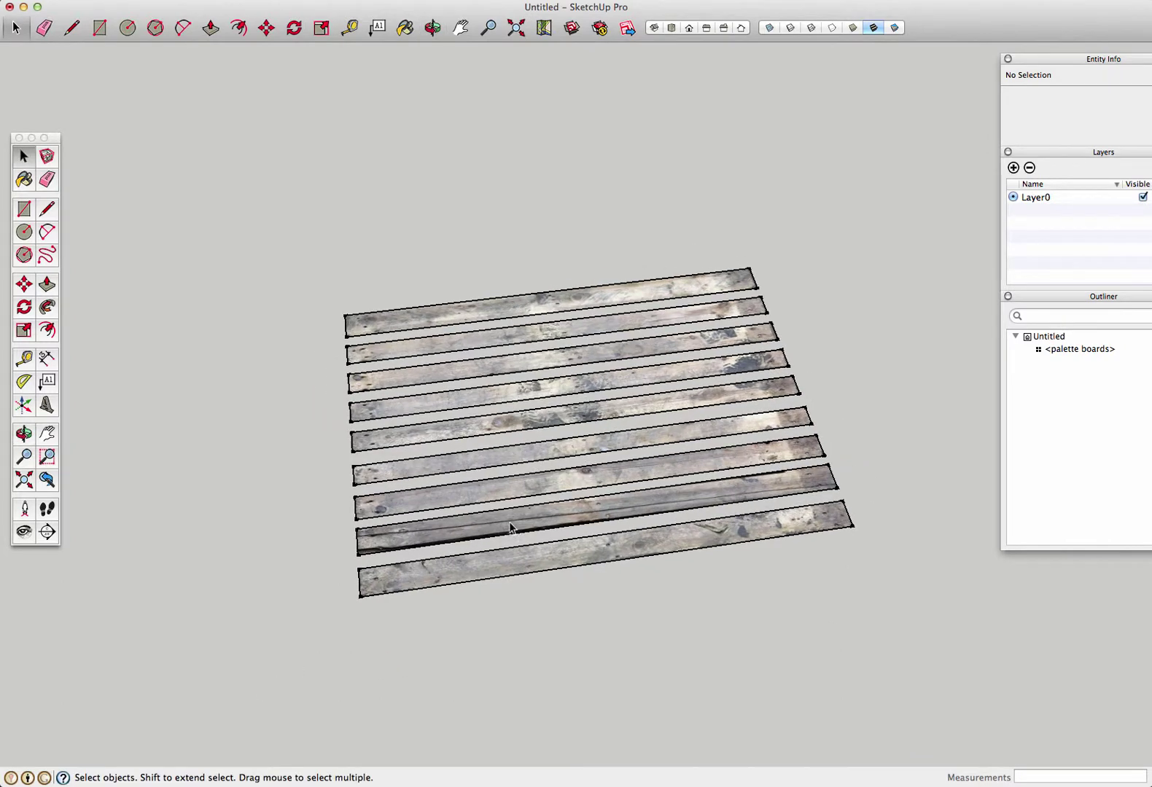
Inside the palette boards component, push/pull the bottom board up 20 mm
click(571, 559)
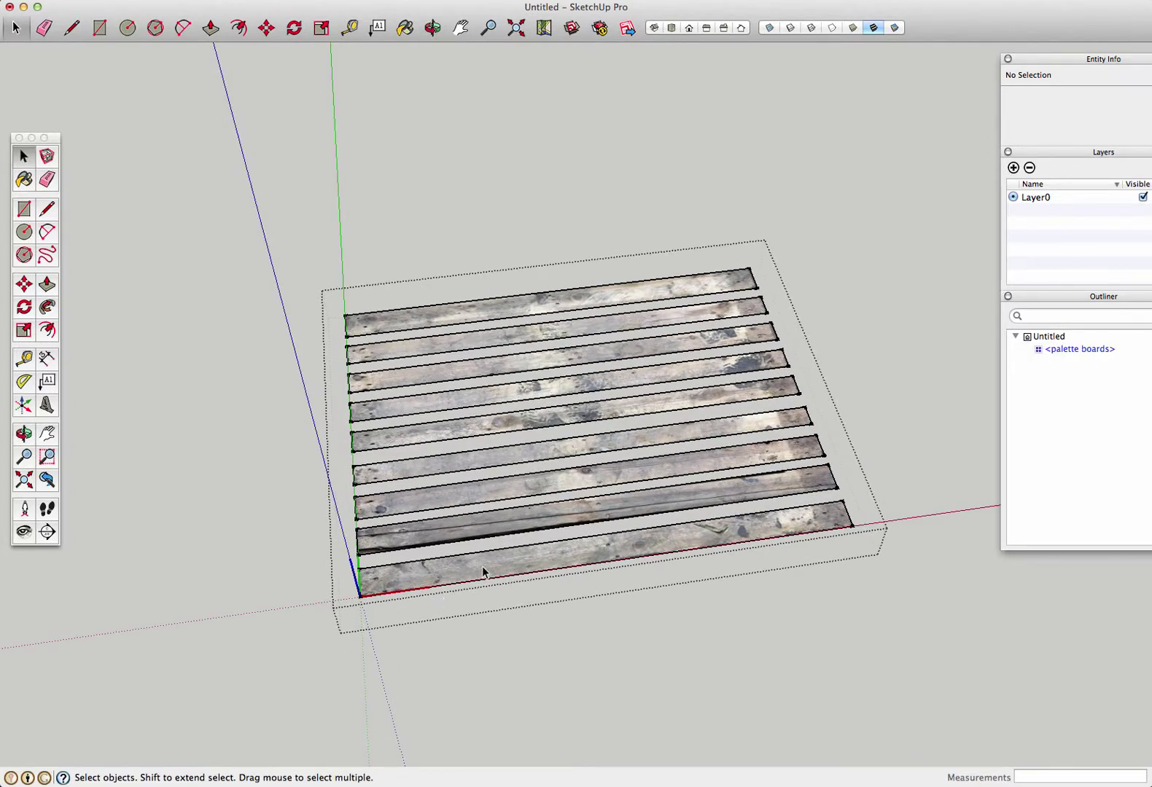
click(482, 567)
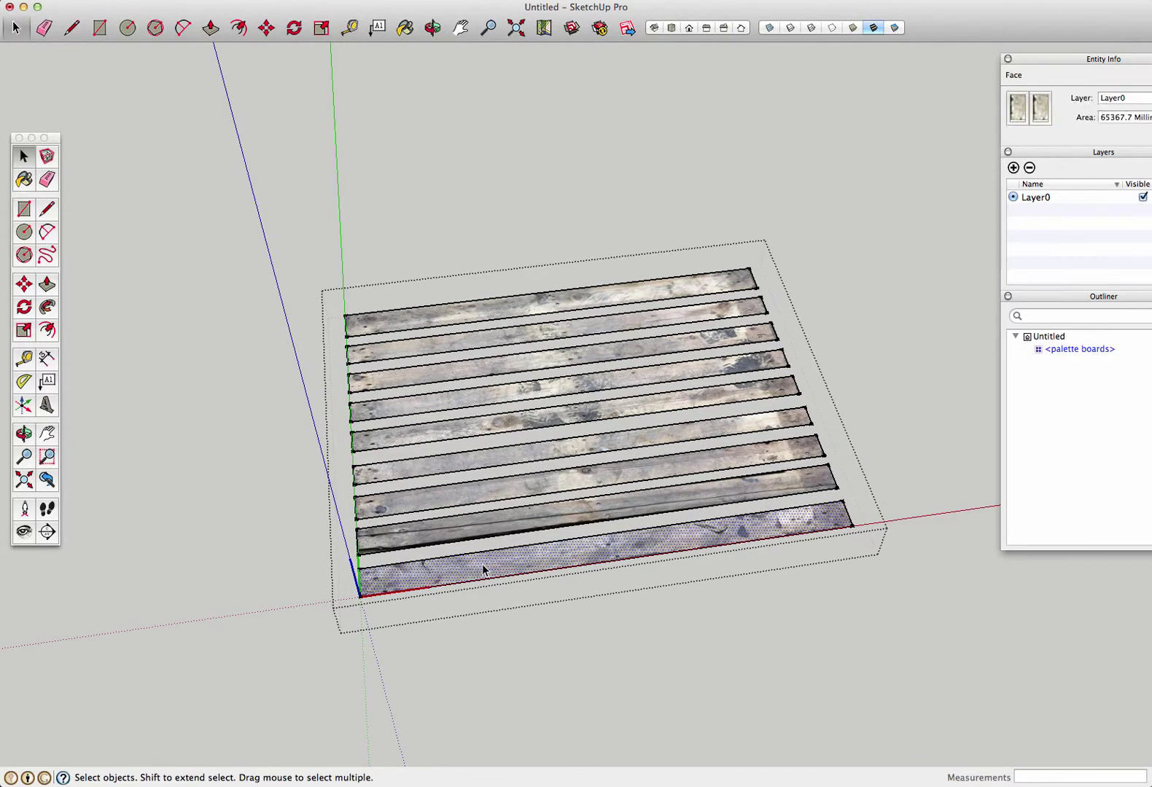
click(47, 285)
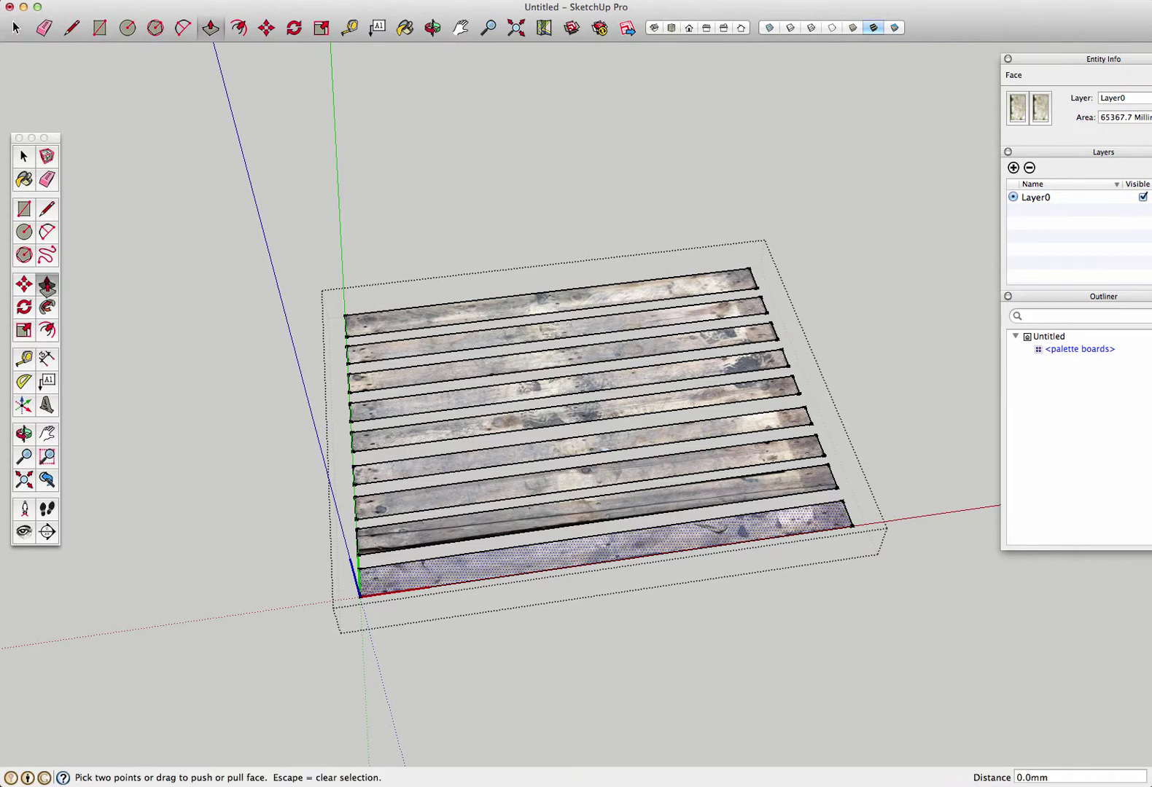
drag(525, 565, 527, 545)
text(20)
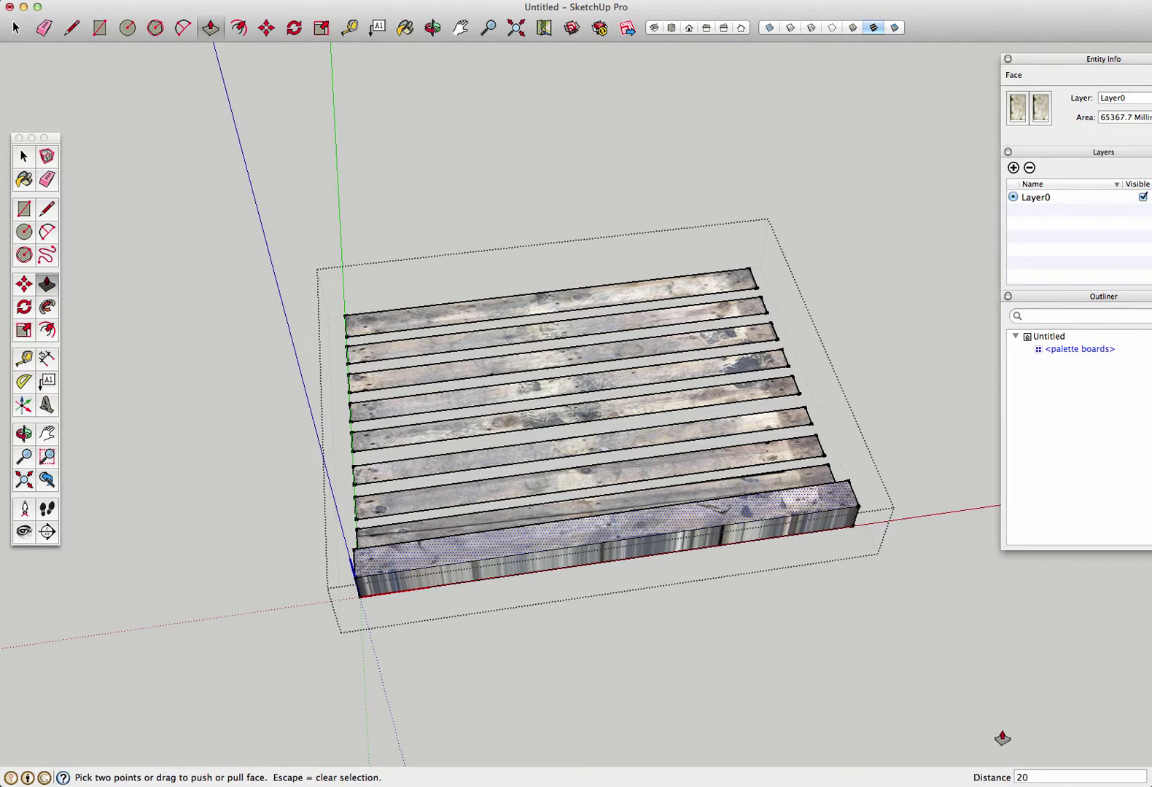
key(Return)
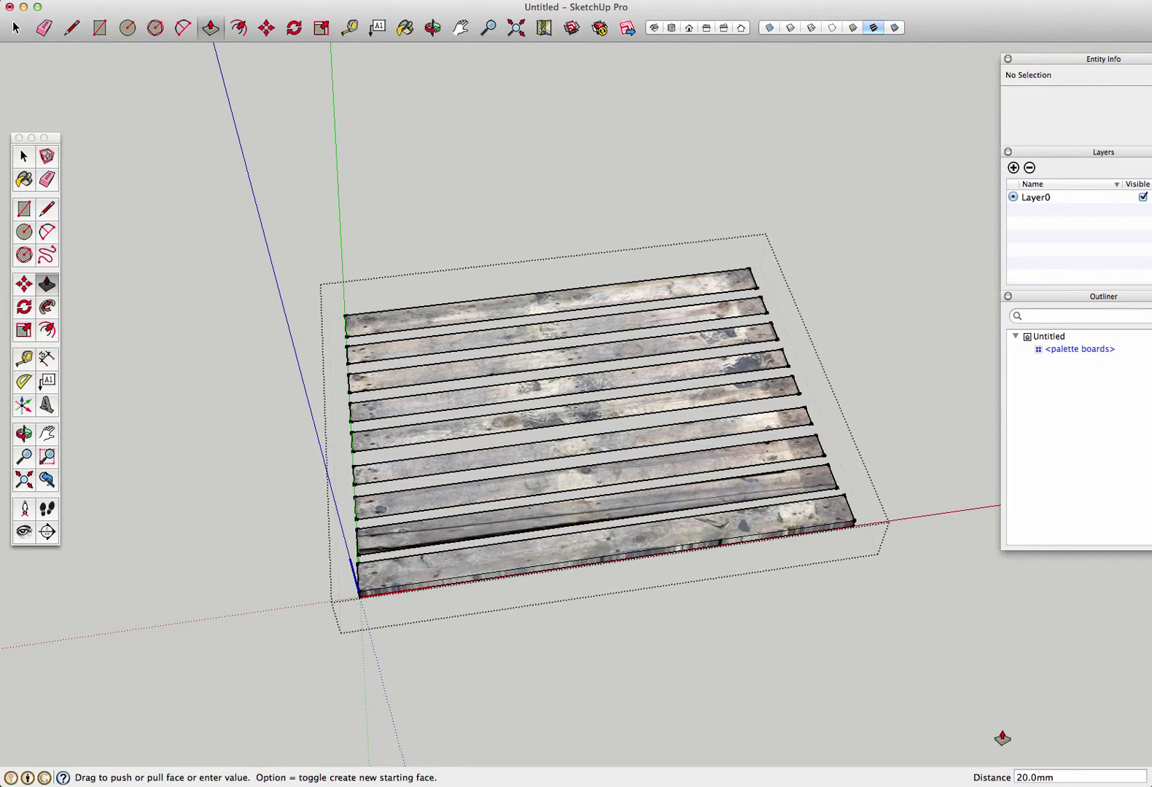
scroll(488, 552, up, 3)
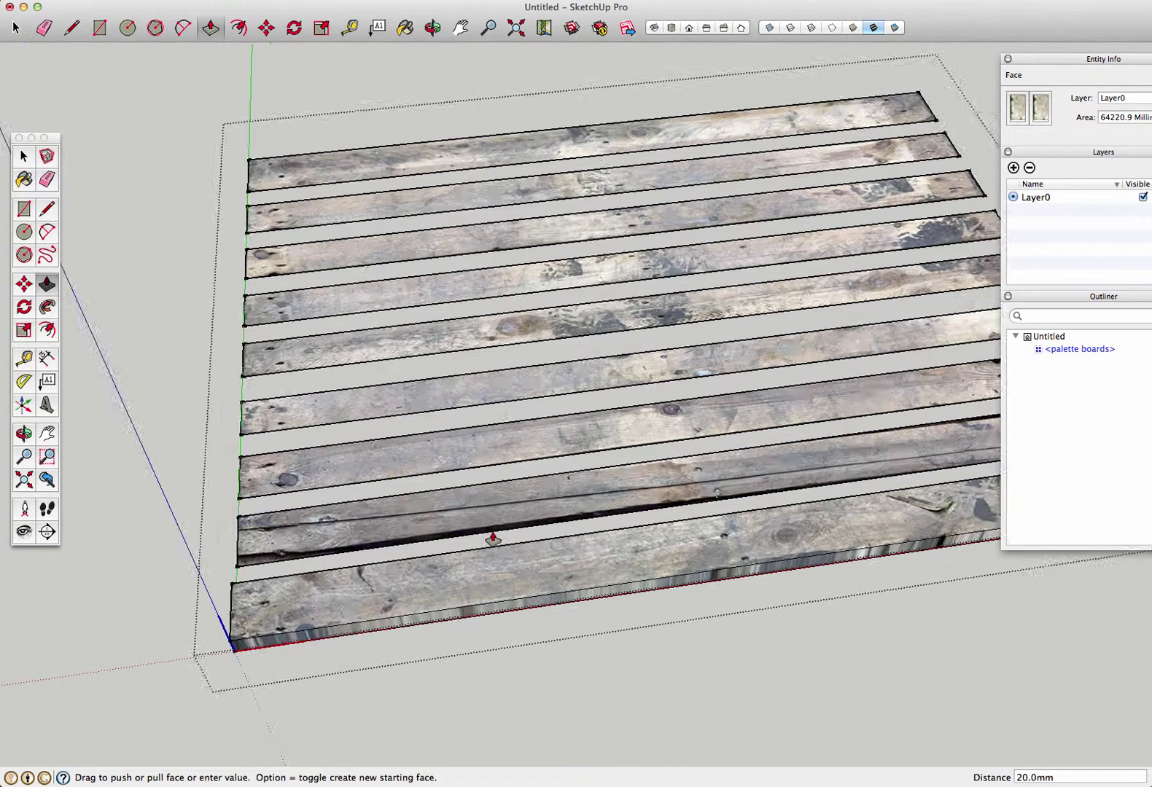
scroll(510, 532, up, 2)
Repeat the 20 mm push/pull on the other eight boards, up to the top board
double_click(537, 503)
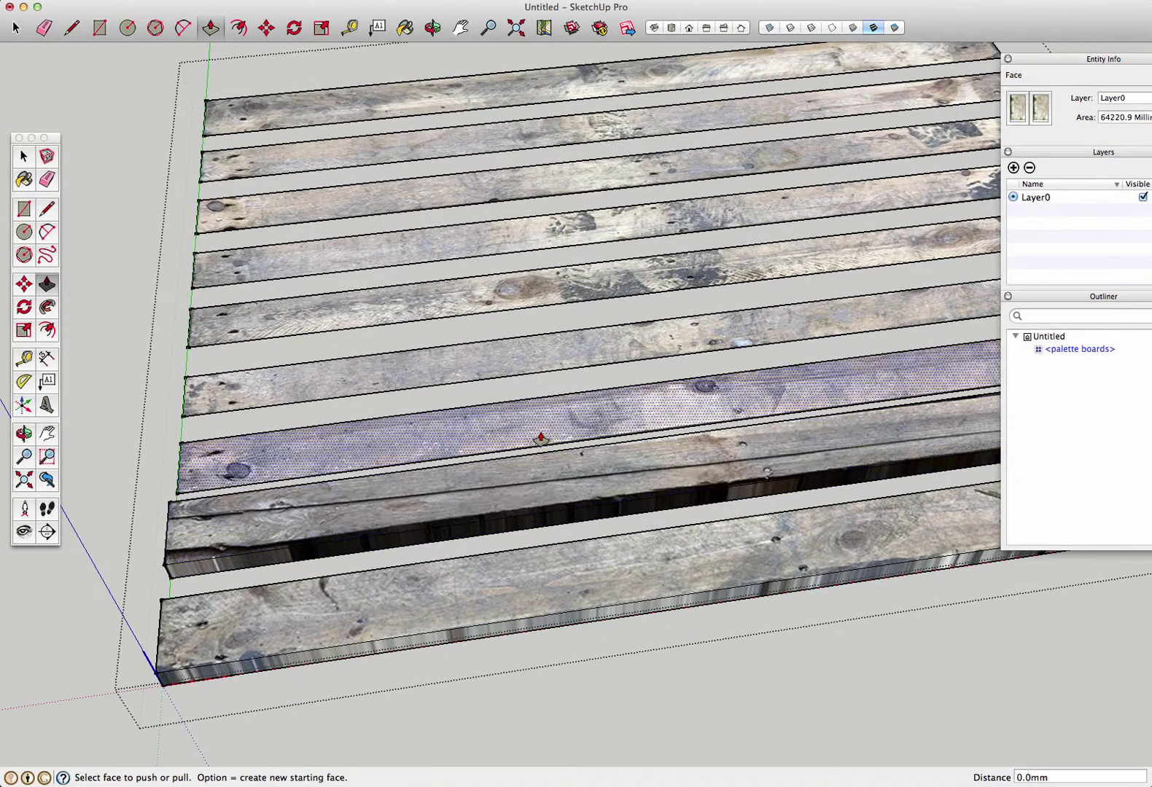
double_click(548, 432)
double_click(555, 377)
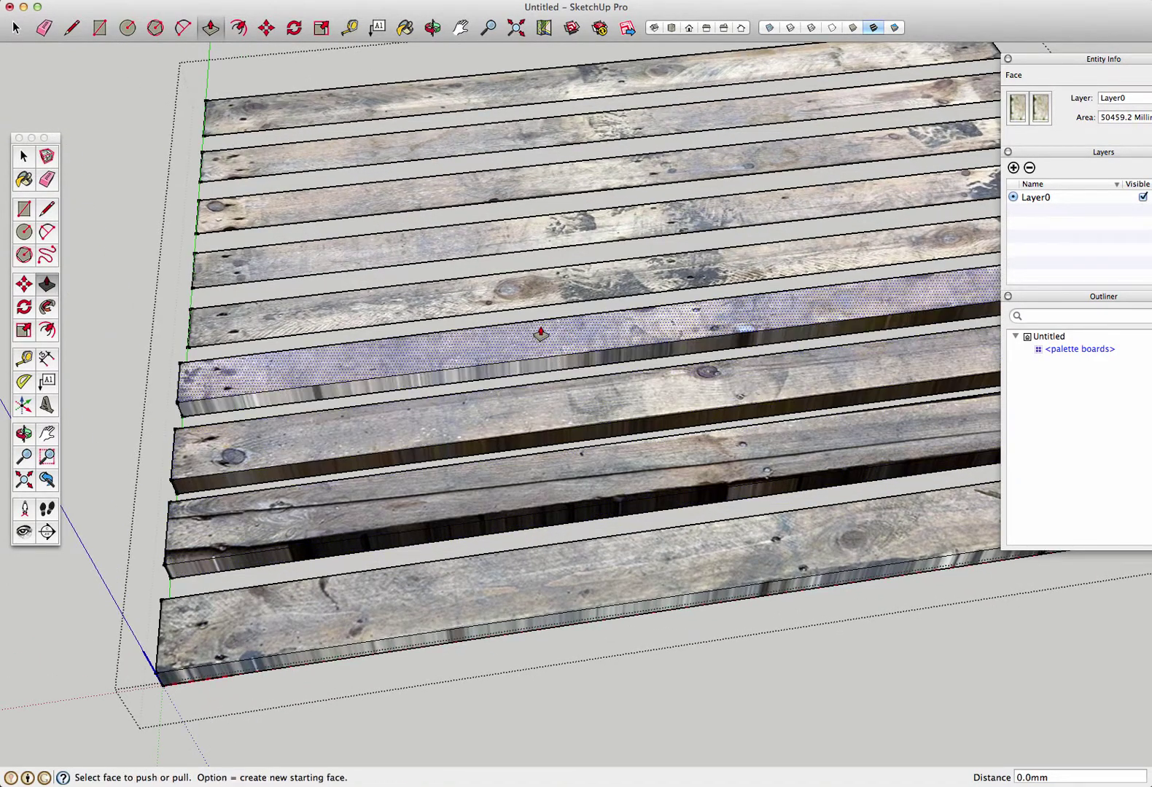
double_click(541, 335)
double_click(535, 231)
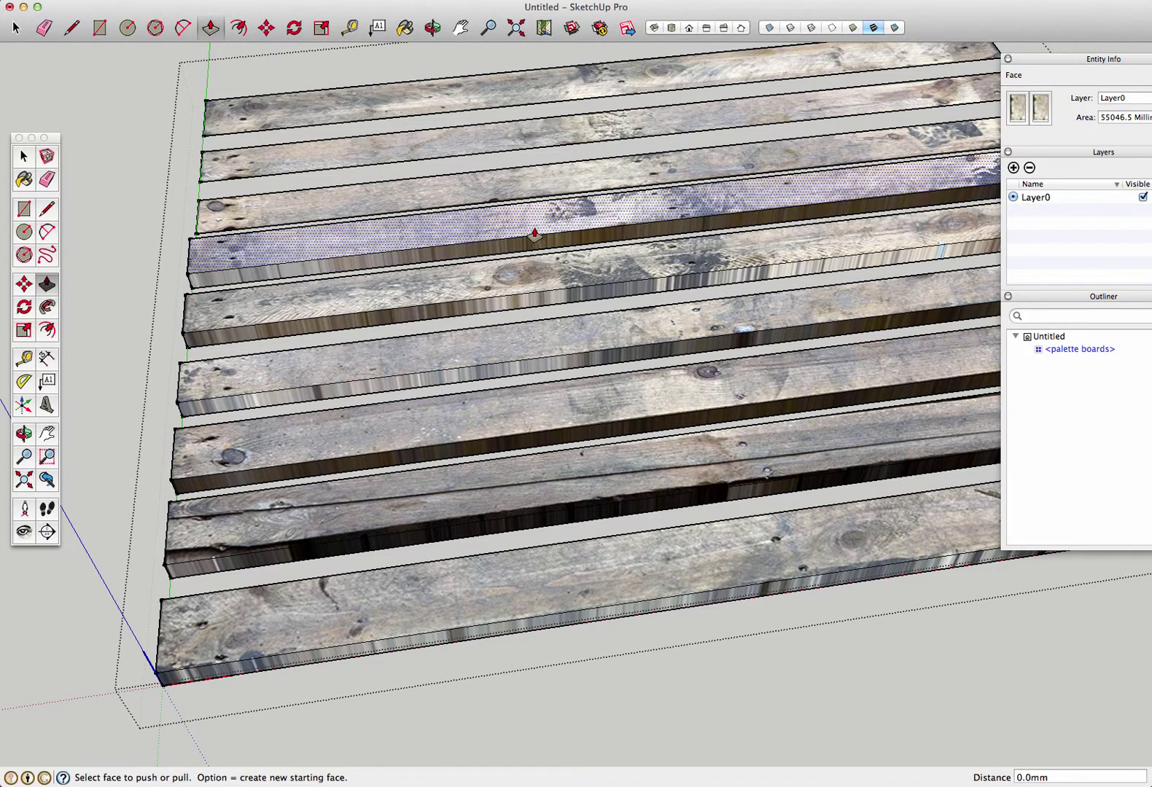
double_click(514, 169)
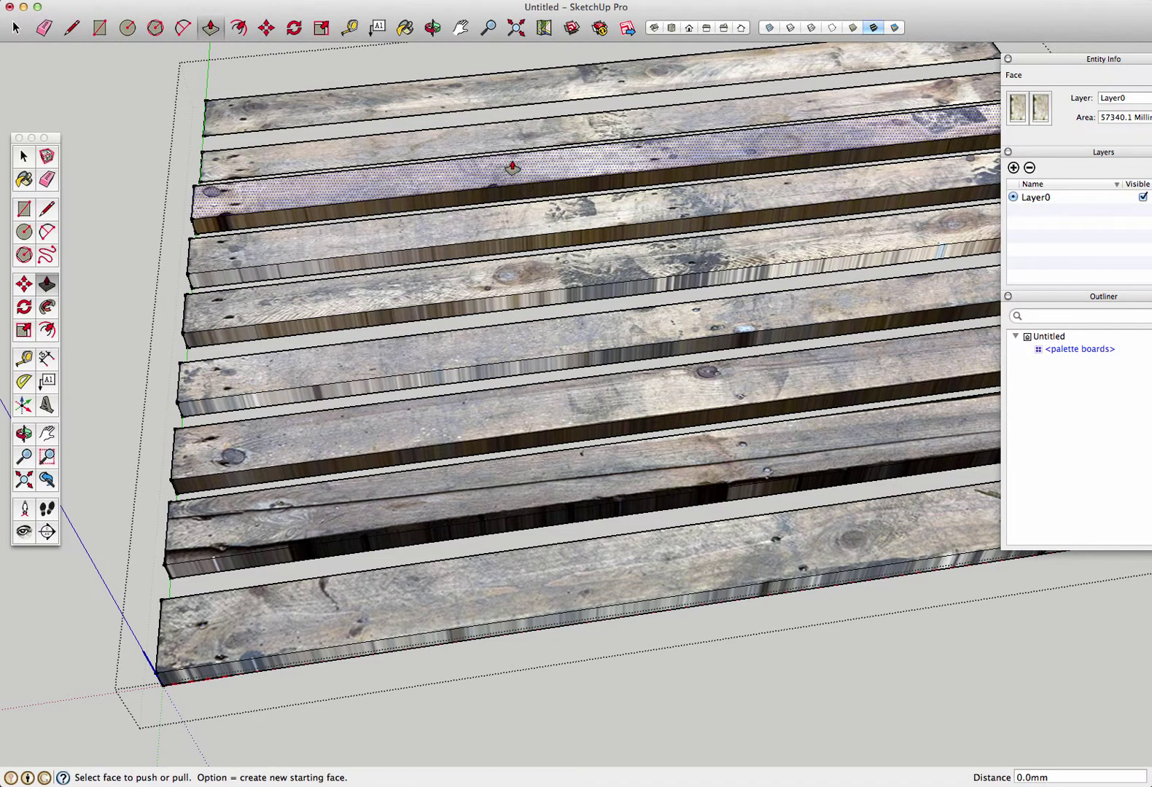
double_click(501, 95)
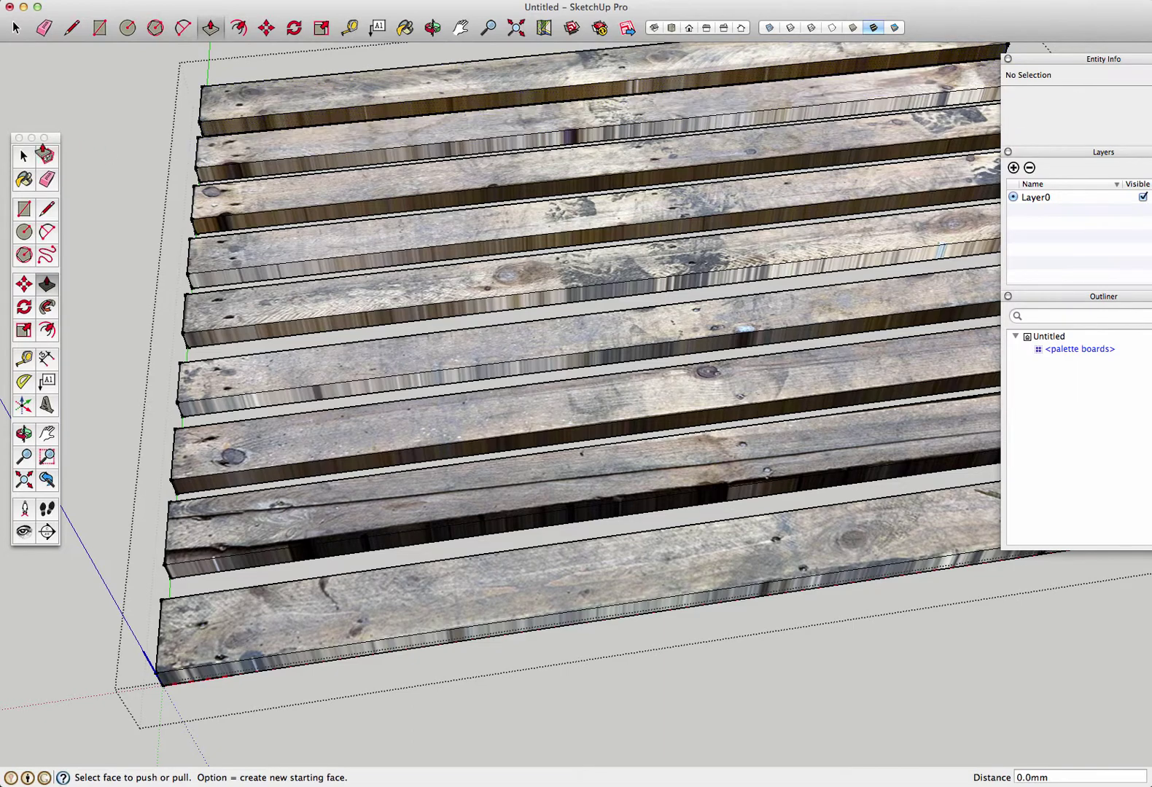
key(space)
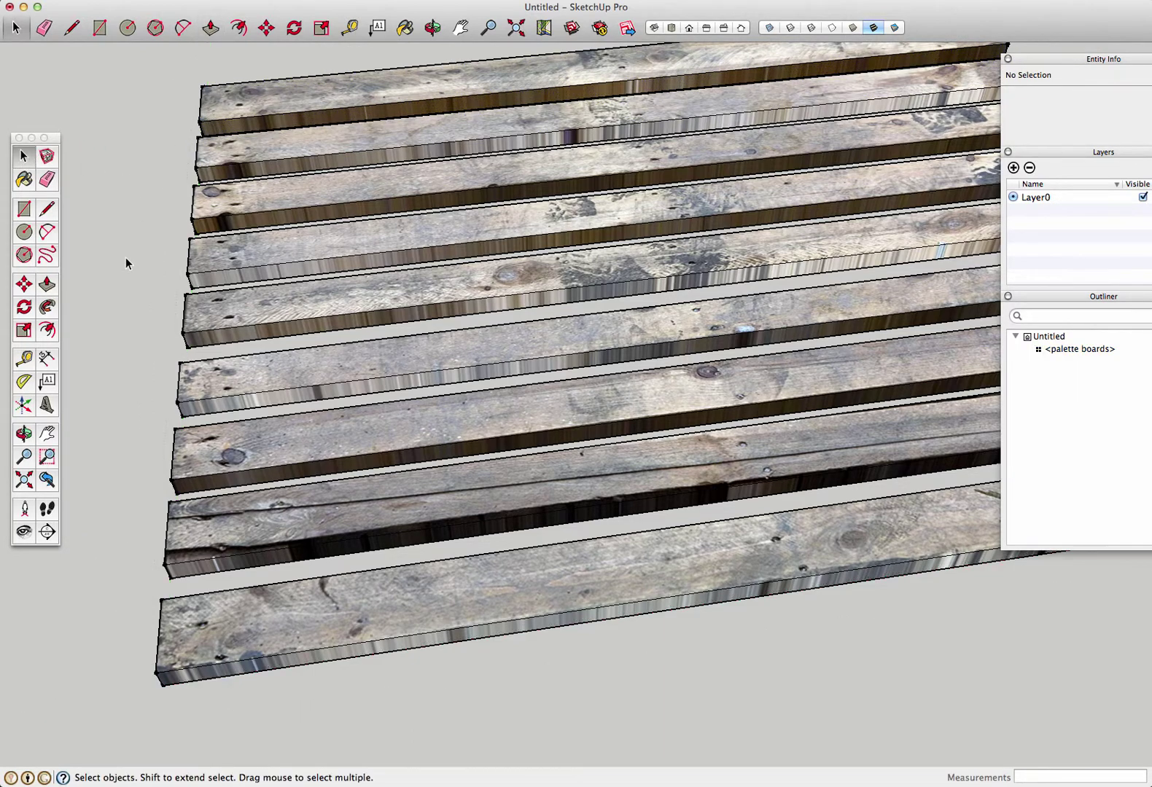
key(o)
mouse_move(125, 260)
mouse_down()
mouse_move(184, 355)
mouse_move(384, 564)
mouse_move(453, 393)
mouse_move(638, 94)
mouse_move(538, 376)
mouse_move(329, 557)
mouse_move(239, 617)
mouse_move(268, 590)
mouse_up()
key(space)
key(o)
key(space)
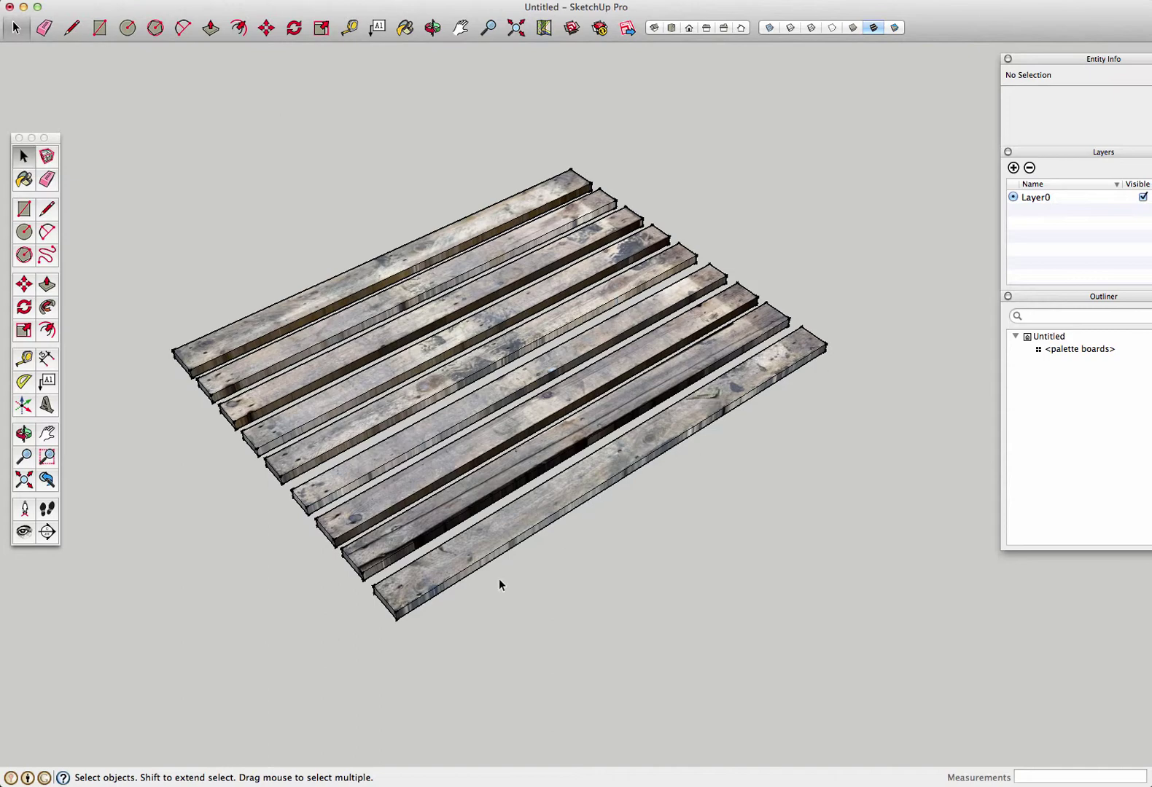
mouse_move(419, 658)
middle_down()
mouse_move(586, 579)
mouse_move(415, 576)
middle_up()
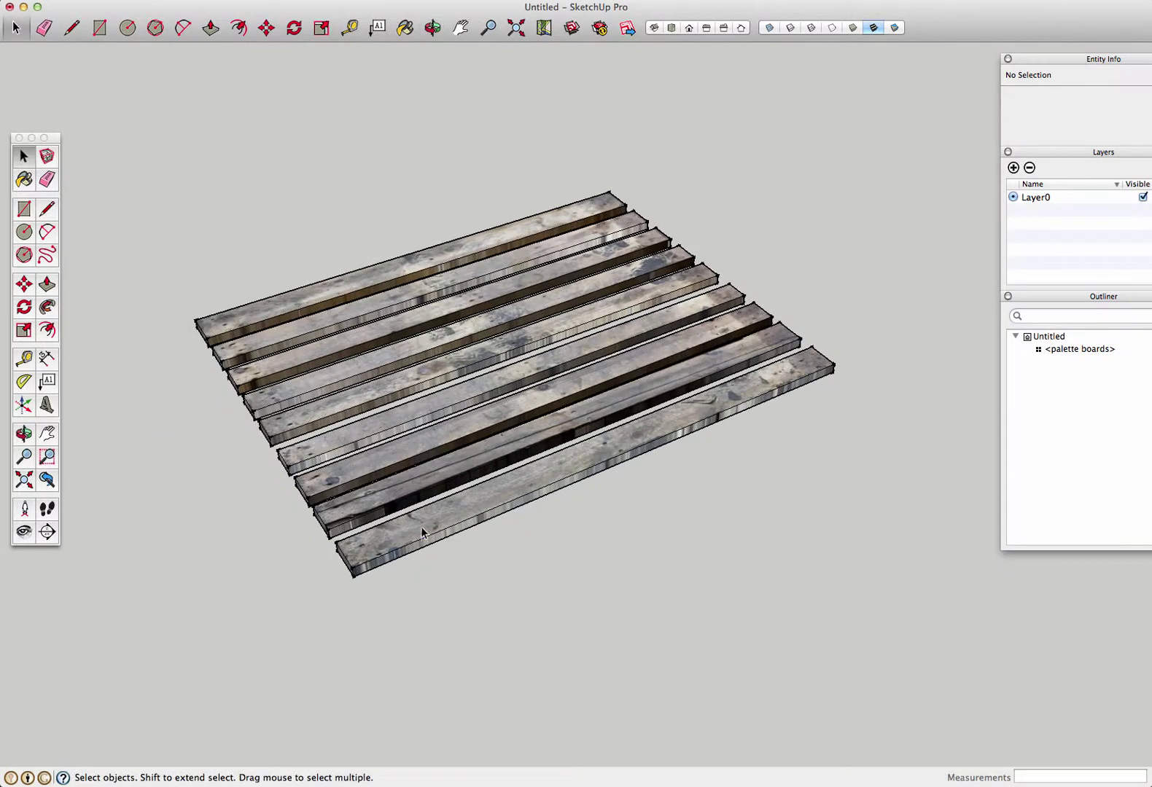